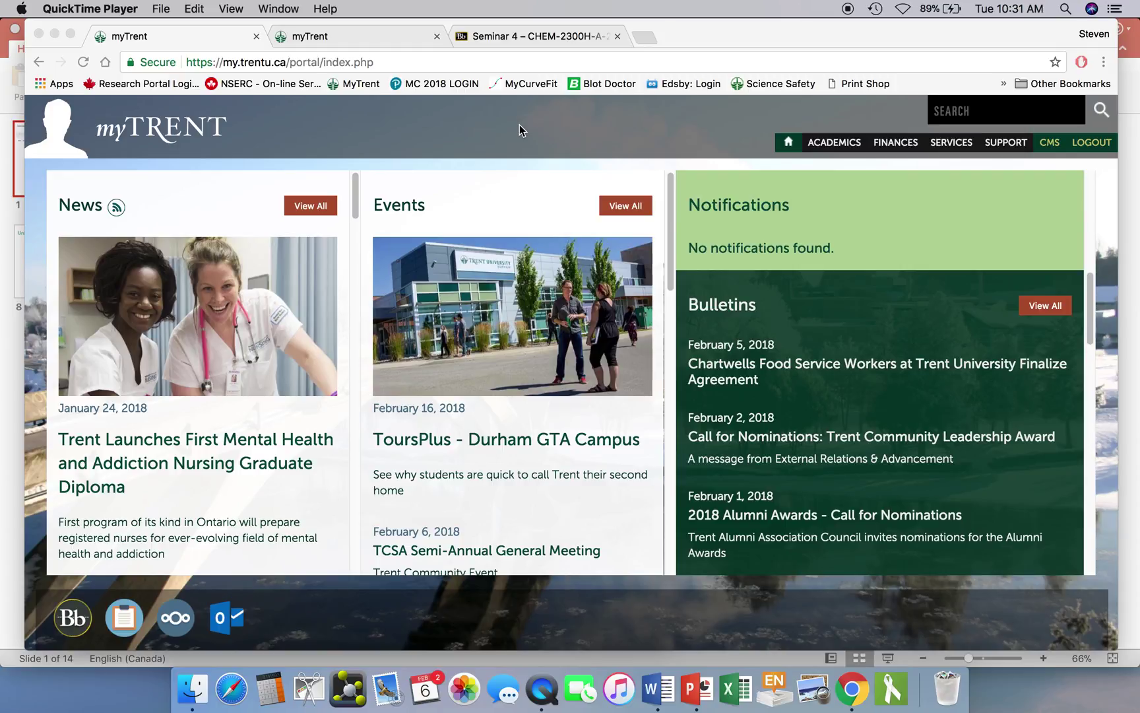
# In a new Chrome tab, search Google for 'uniprot' and go to the UniProt homepage
pyautogui.click(654, 33)
pyautogui.click(643, 37)
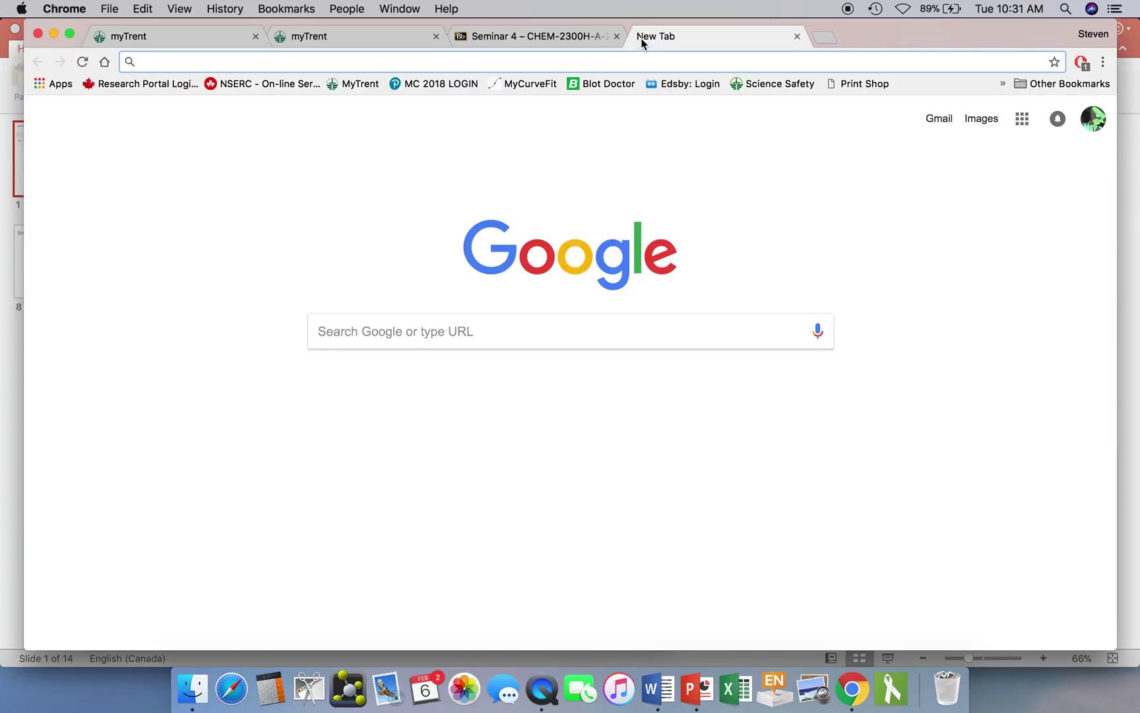
pyautogui.write('uniprot')
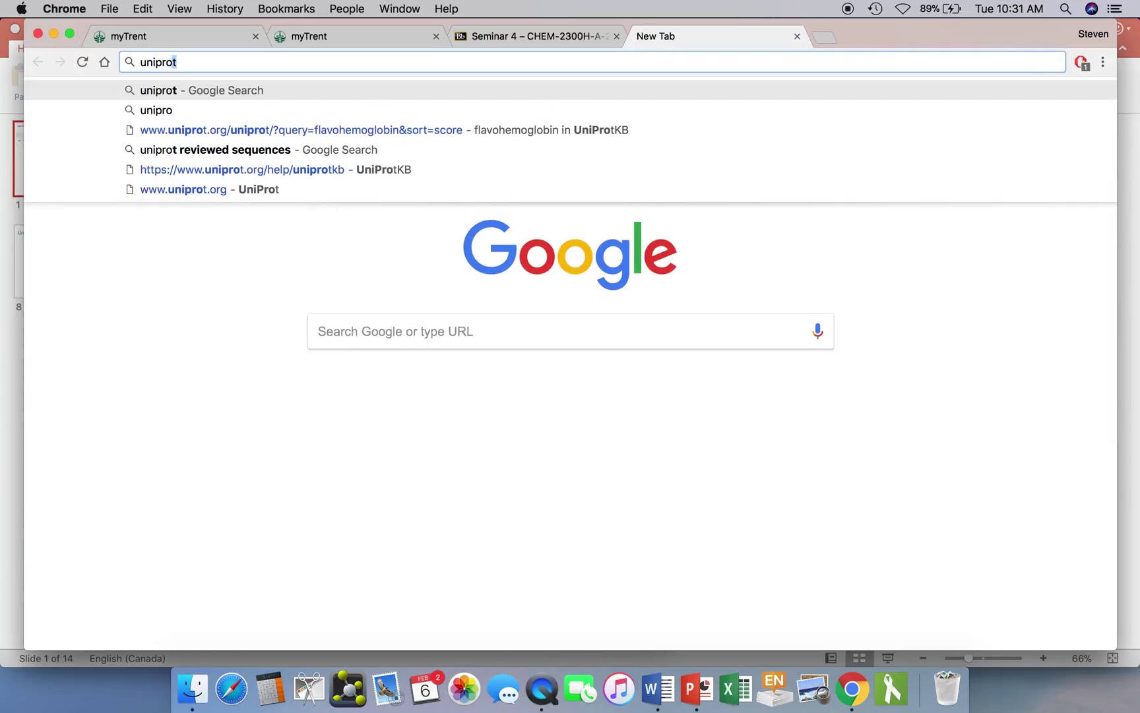
pyautogui.press('Return')
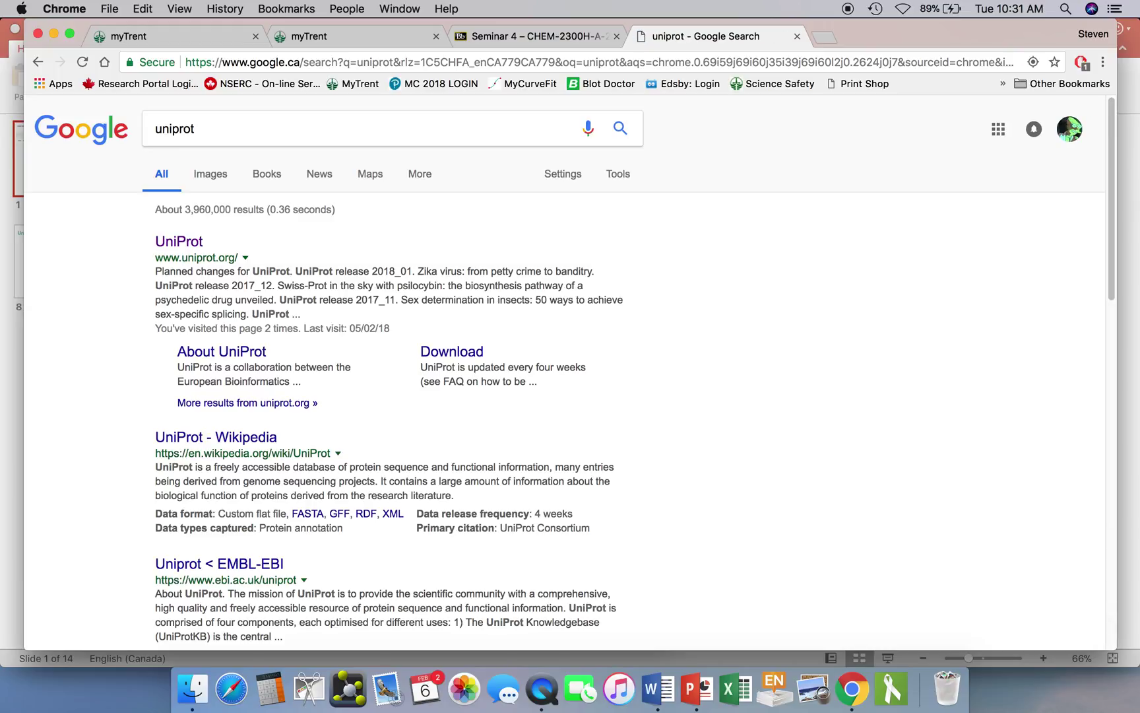
pyautogui.click(167, 243)
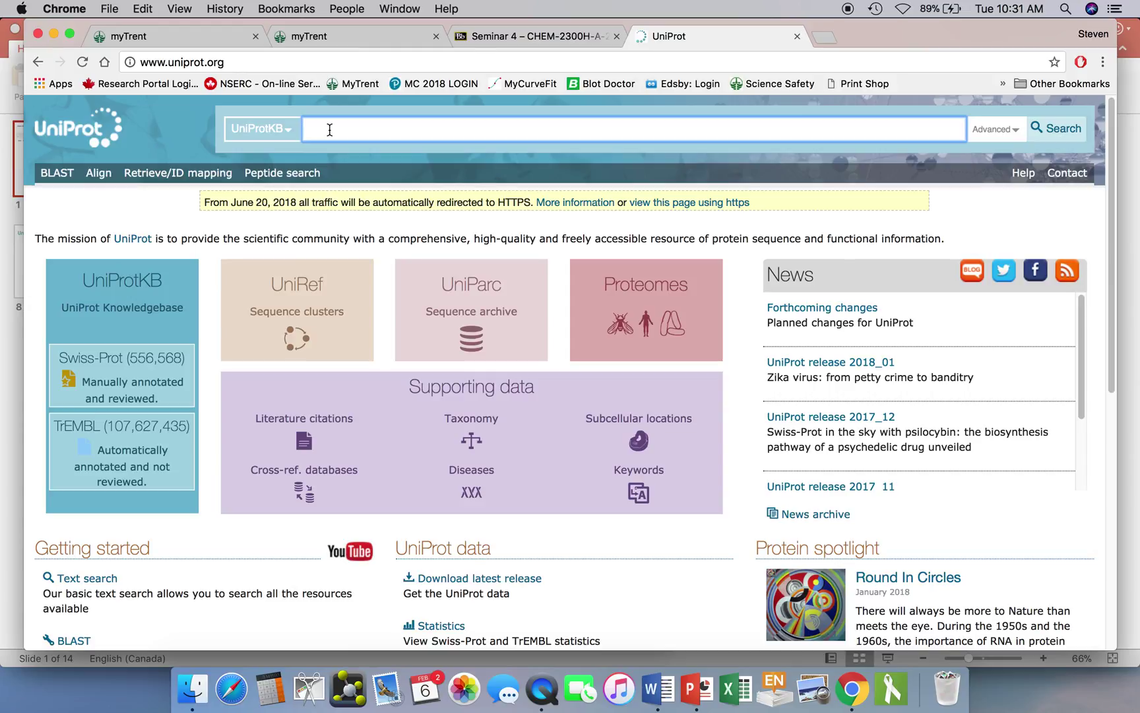
# Search UniProt for accession p24232 to open the HMP_ECOLI flavohemoprotein entry
pyautogui.write('p2')
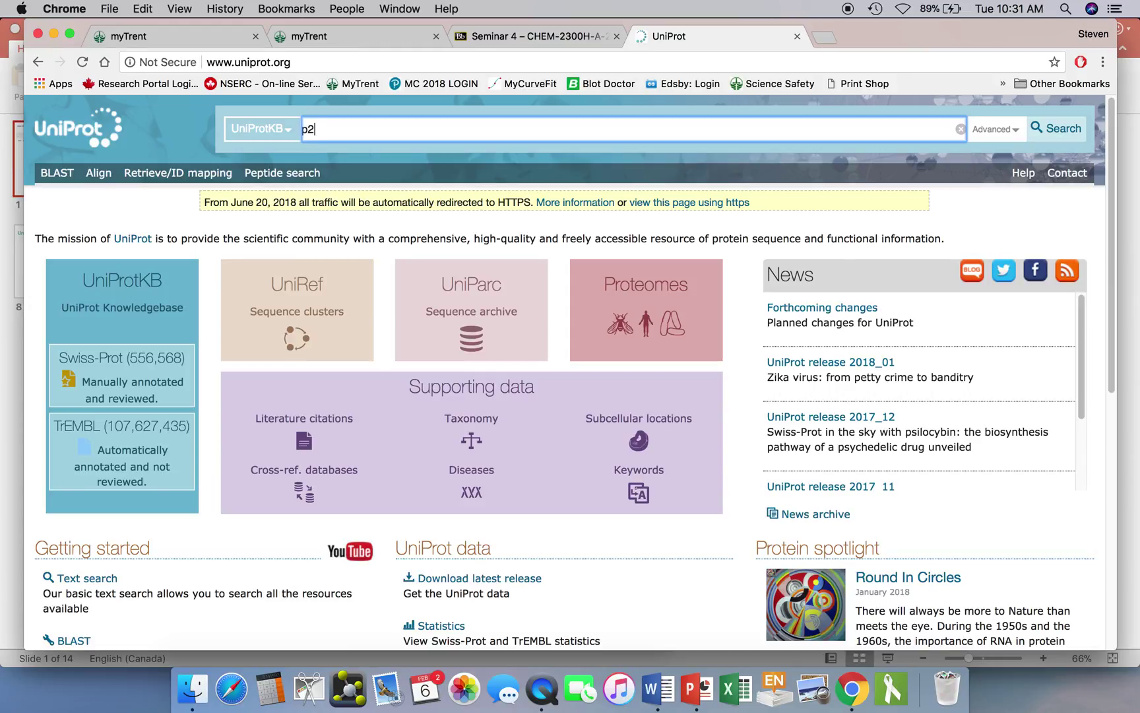
pyautogui.write('4232')
pyautogui.press('Return')
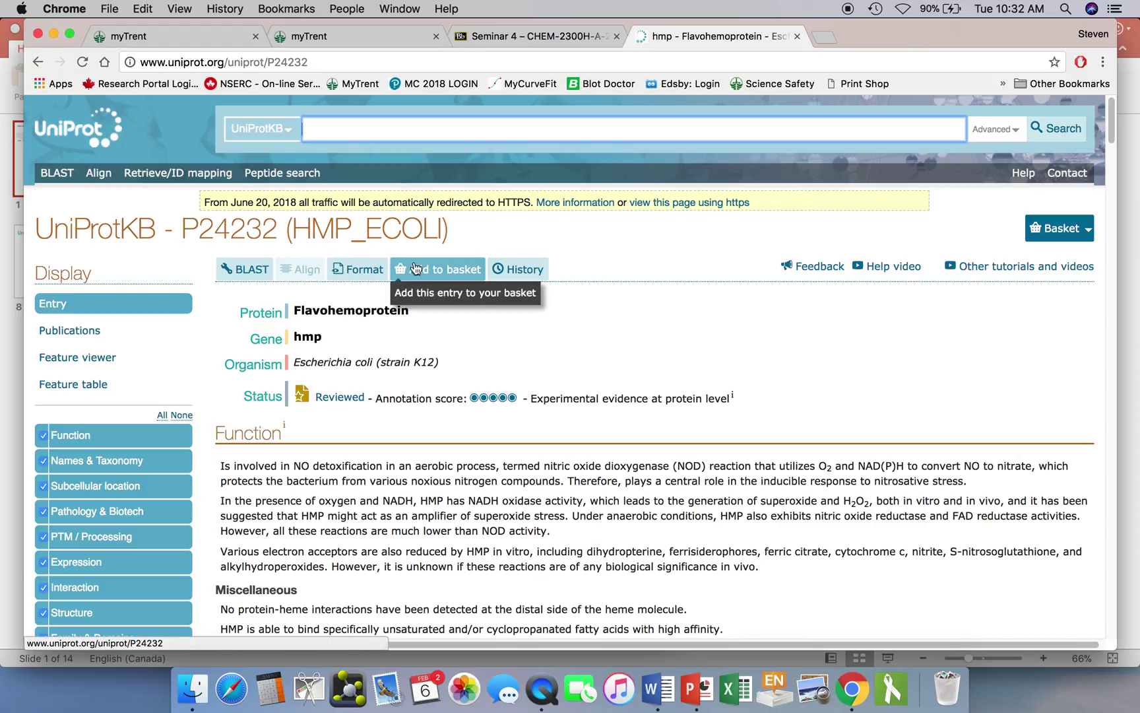
pyautogui.scroll(-3, 526, 315)
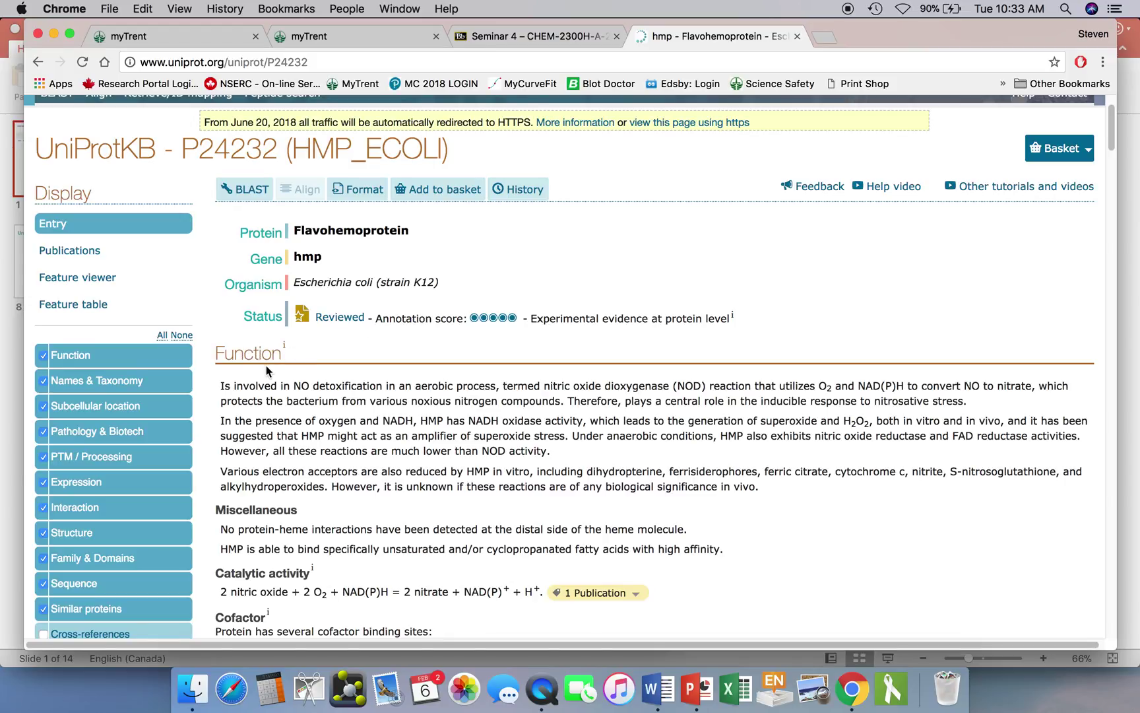
# Scroll the P24232 entry past kinetics, sites, GO terms and taxonomy to Subcellular location (Cytoplasm)
pyautogui.scroll(-1, 373, 388)
pyautogui.scroll(-5, 372, 387)
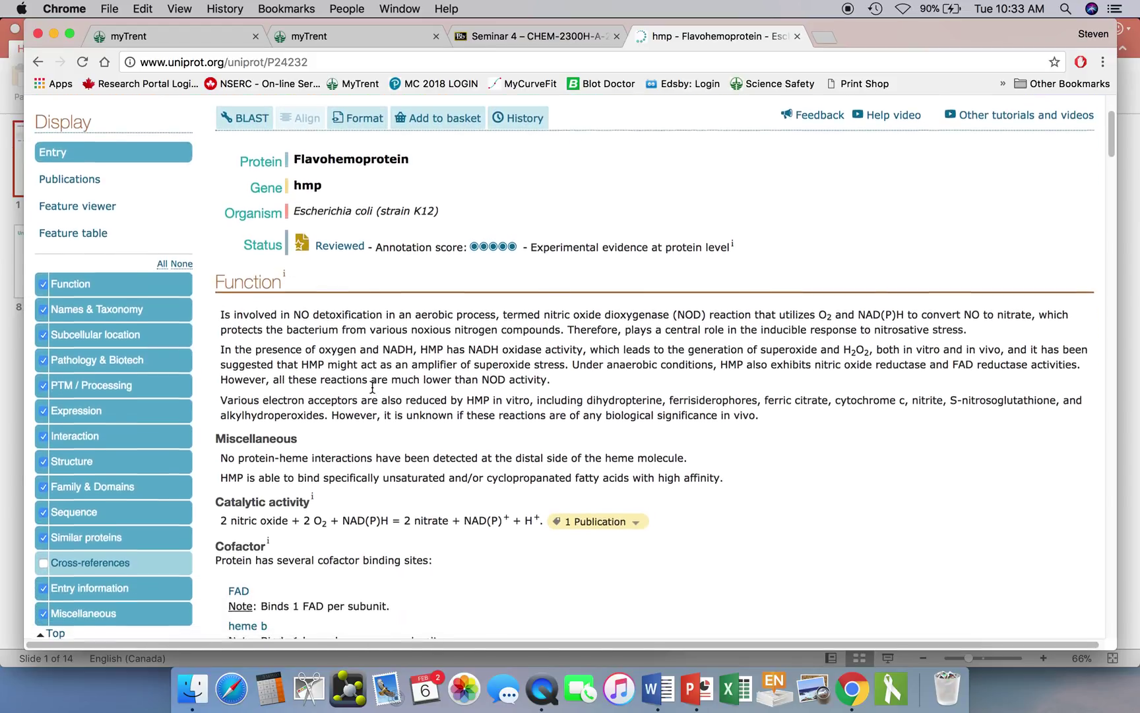
pyautogui.scroll(-3, 373, 391)
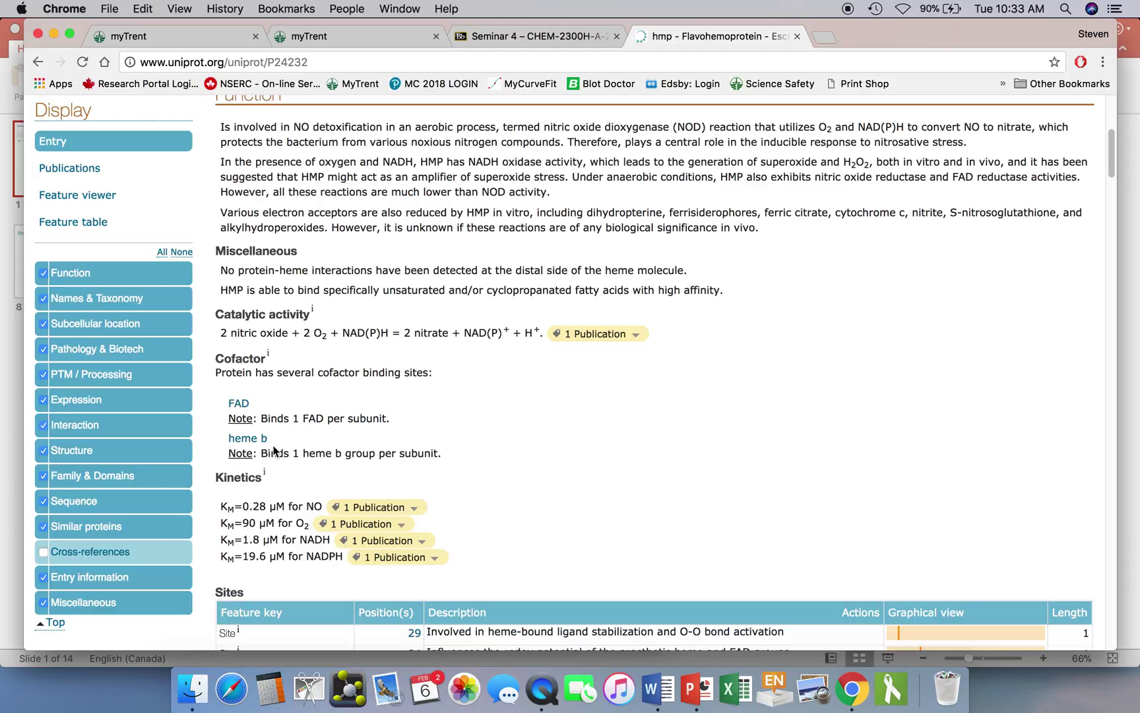
pyautogui.scroll(-1, 508, 426)
pyautogui.scroll(-2, 512, 427)
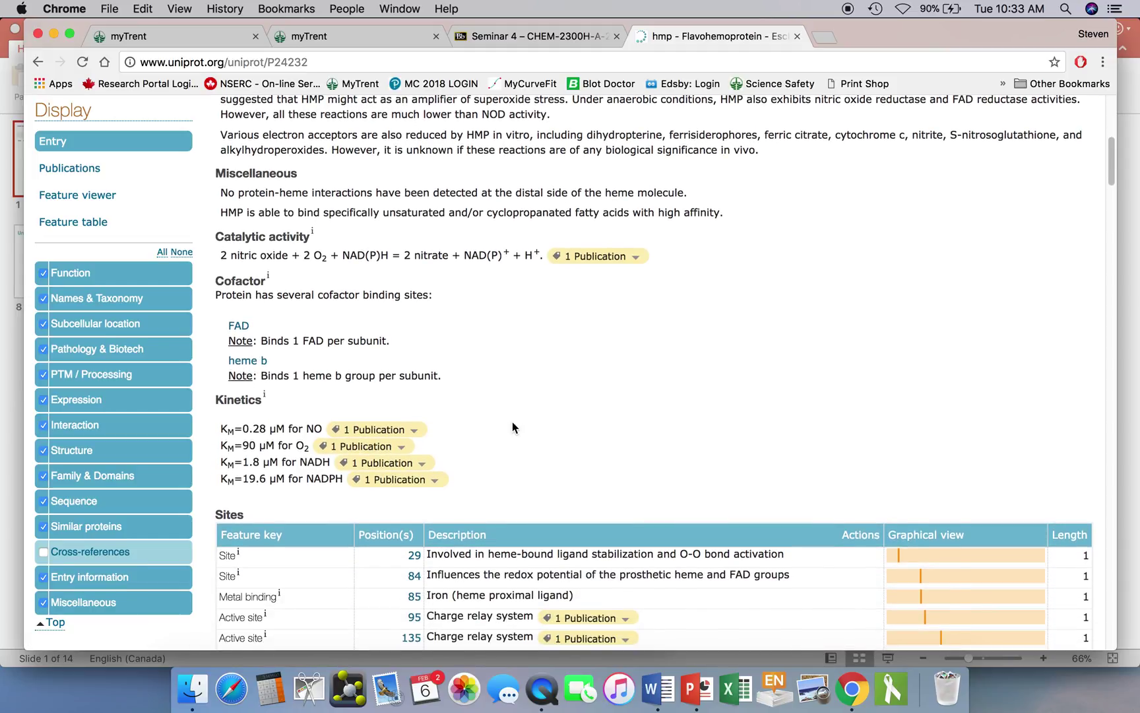
pyautogui.scroll(-2, 512, 422)
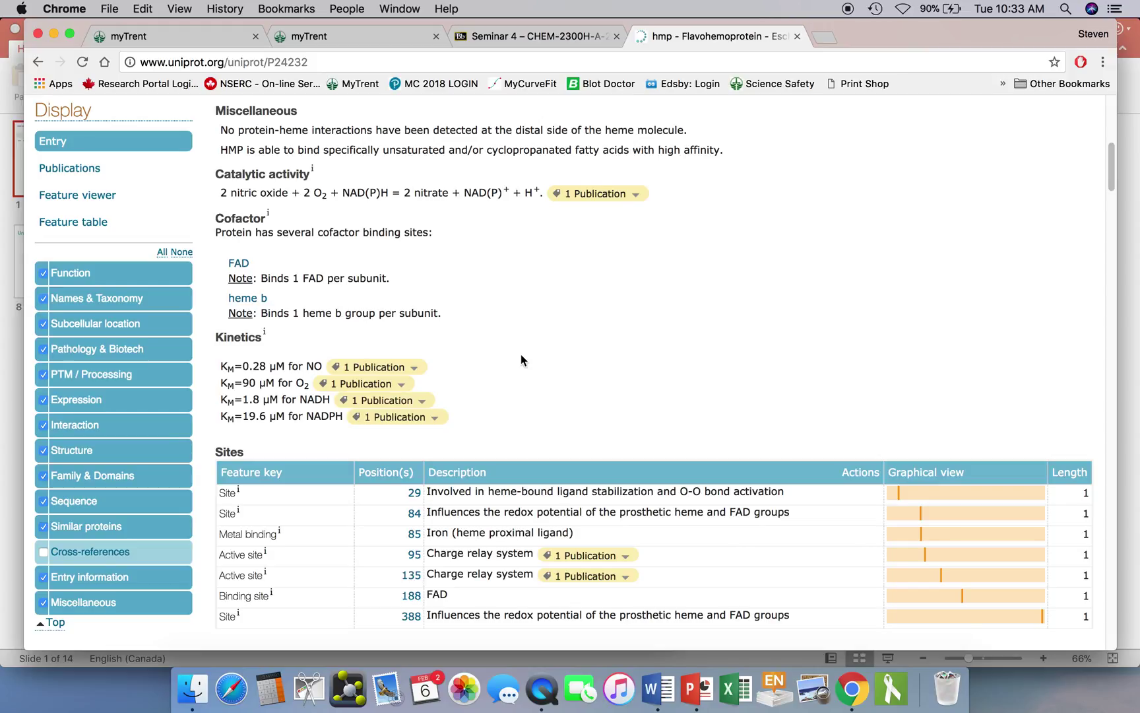
pyautogui.scroll(-3, 521, 359)
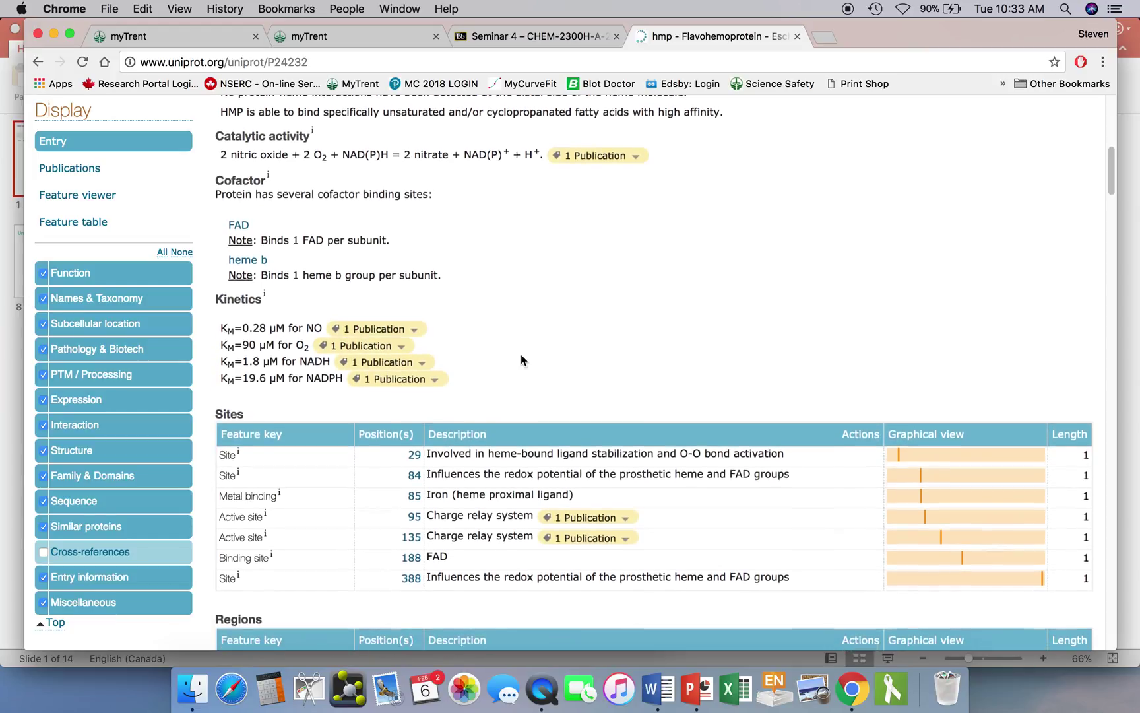
pyautogui.scroll(-5, 521, 360)
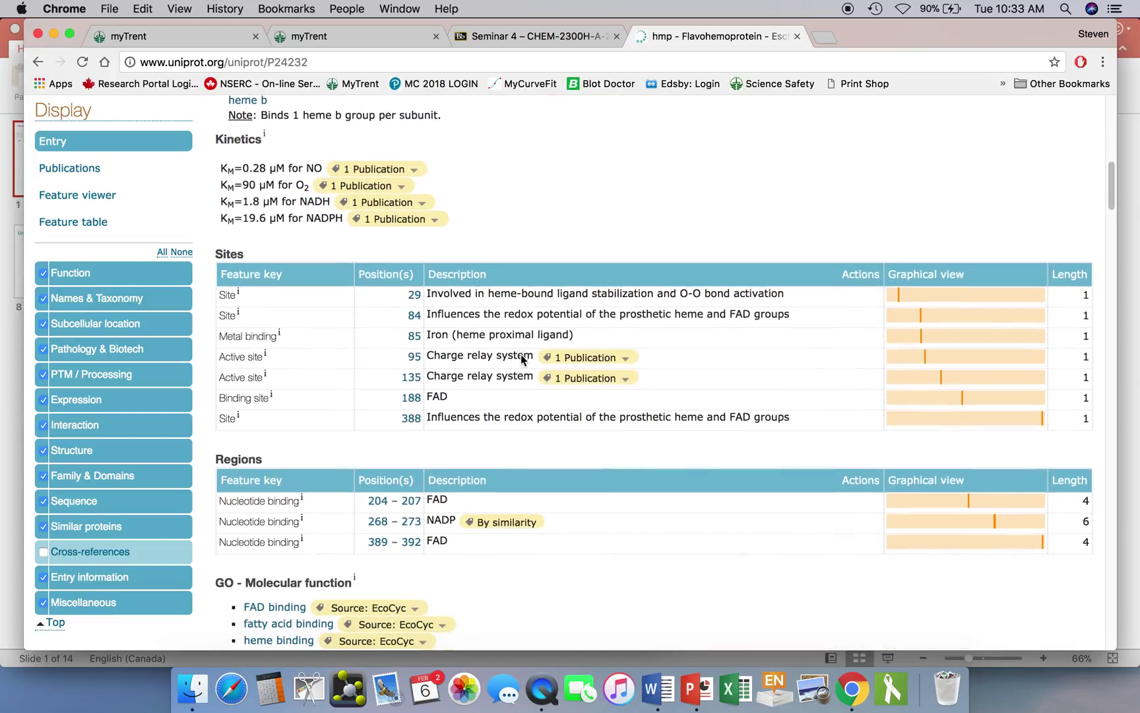
pyautogui.scroll(-1, 521, 360)
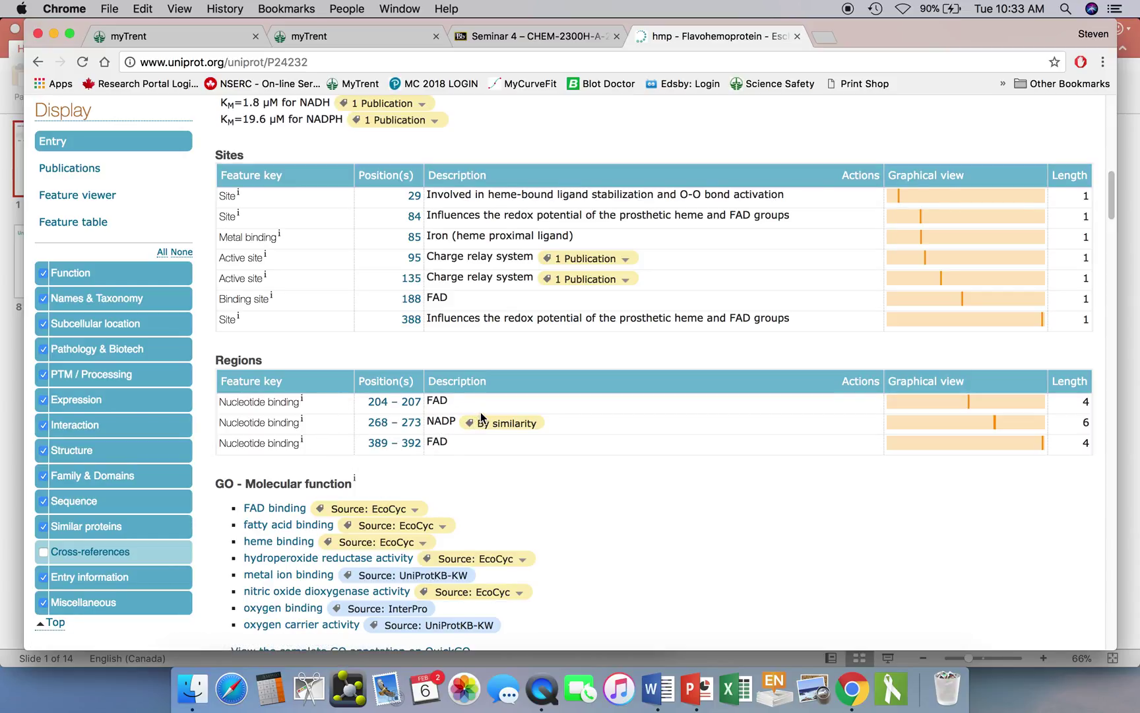
pyautogui.scroll(-5, 629, 394)
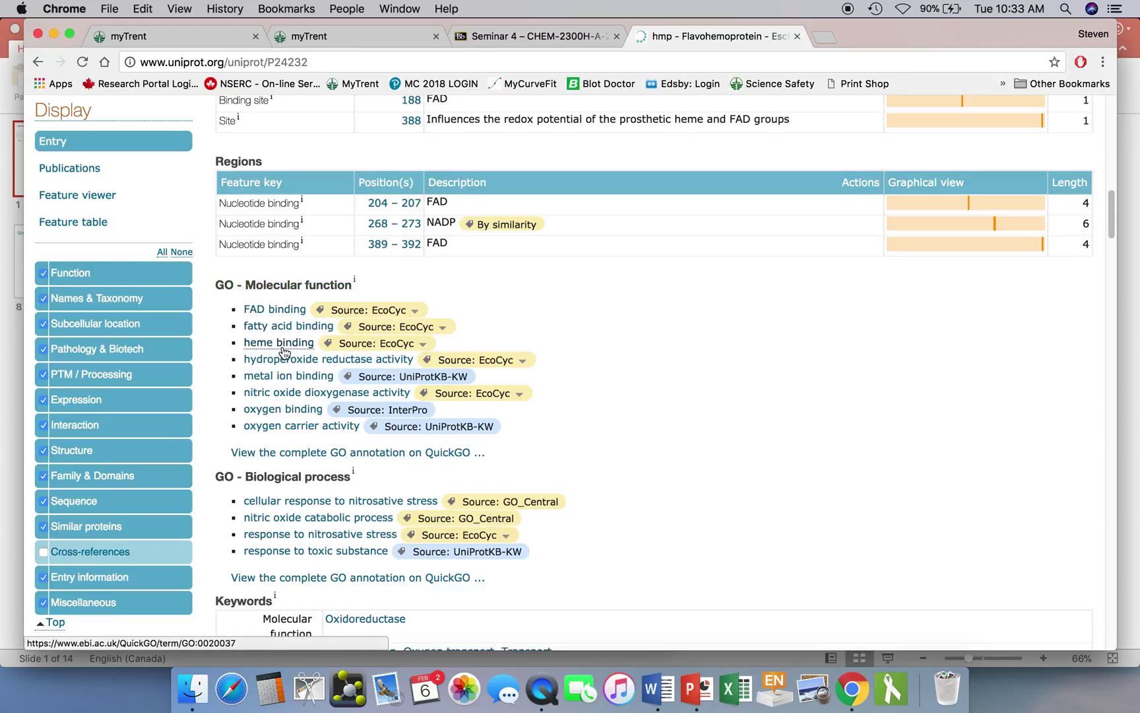
pyautogui.scroll(-3, 282, 347)
pyautogui.scroll(-5, 283, 351)
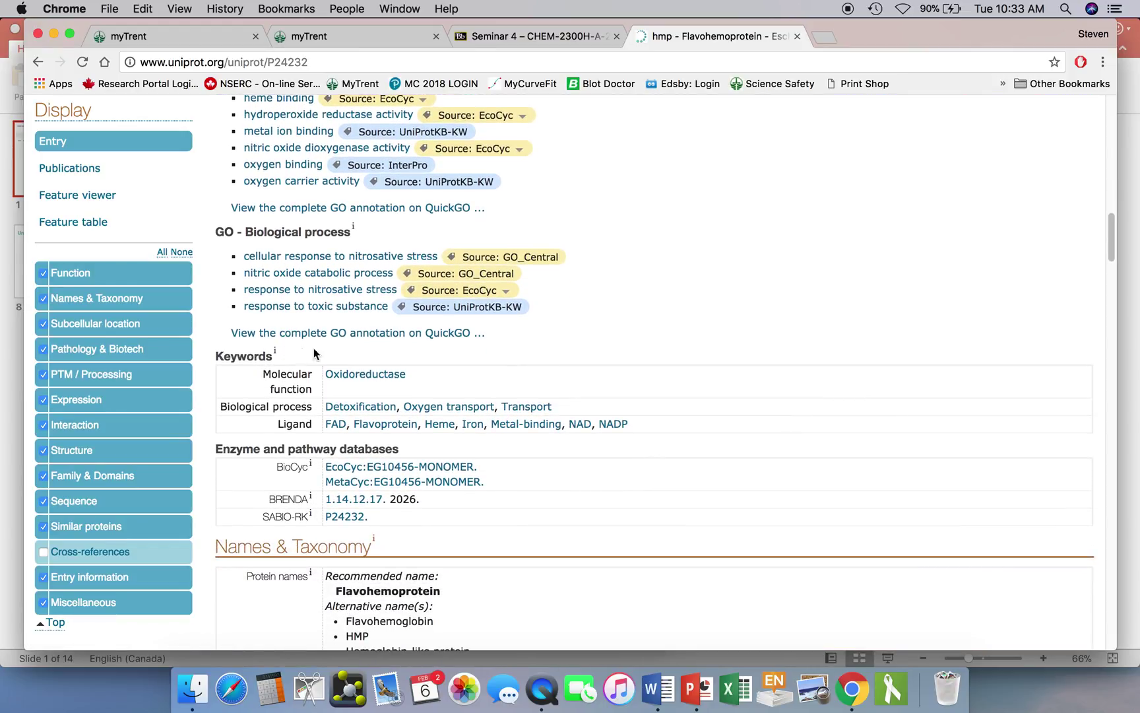
pyautogui.scroll(-4, 481, 404)
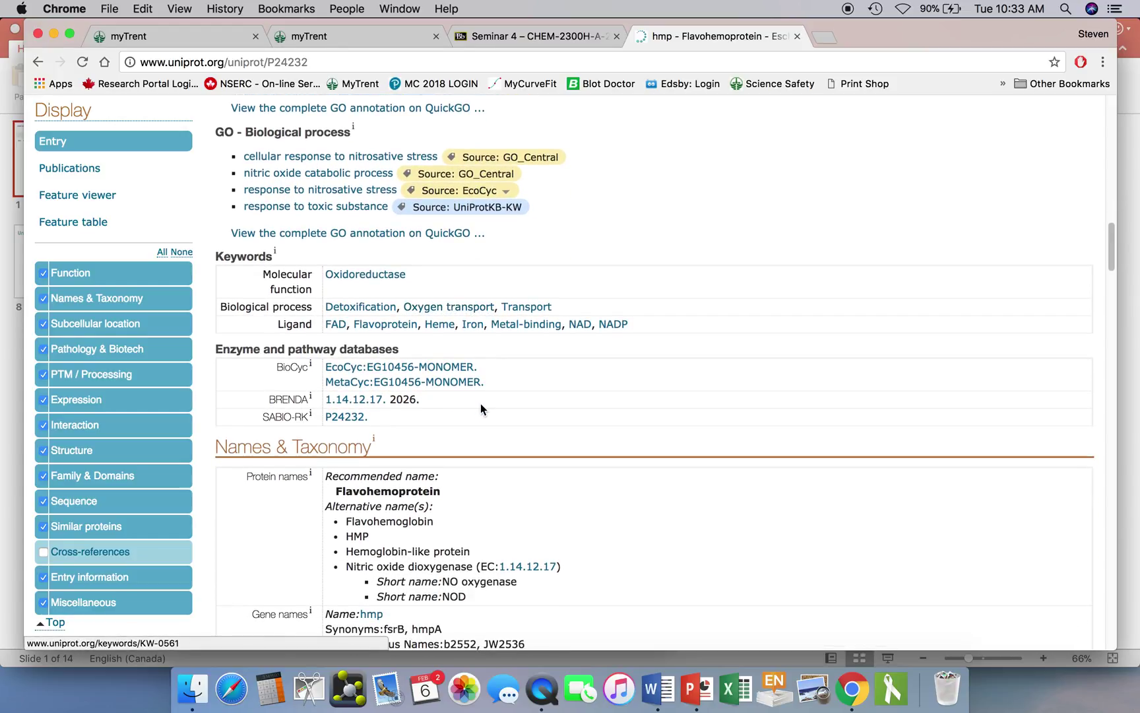
pyautogui.scroll(-2, 481, 409)
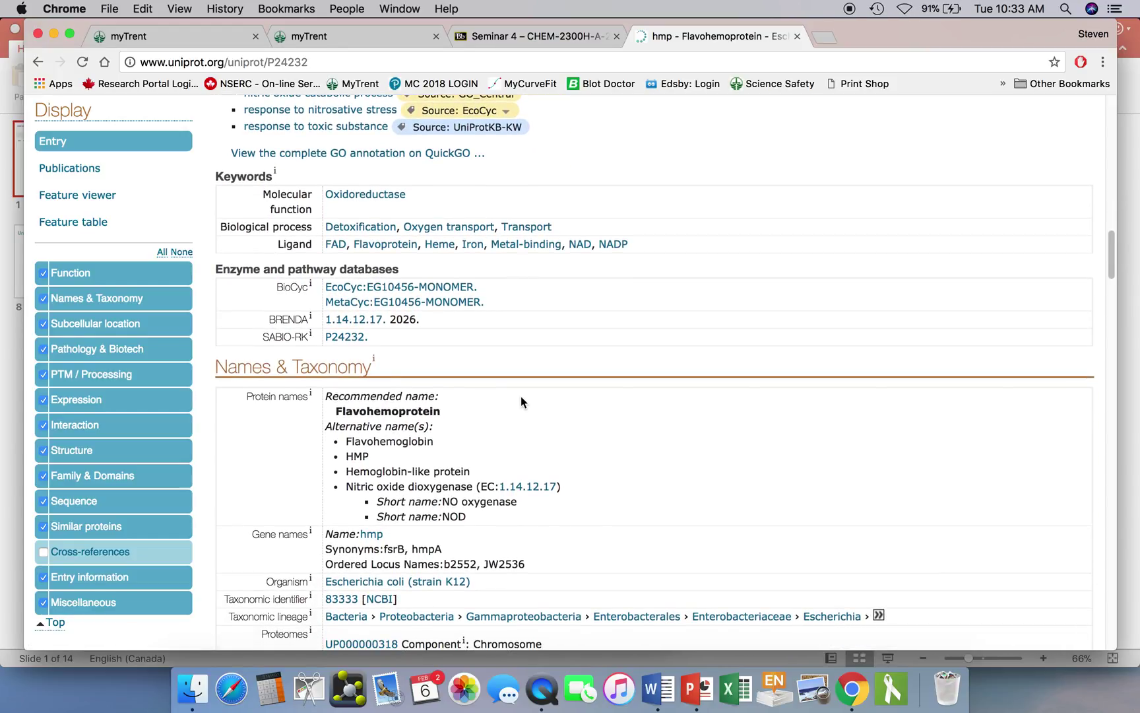
pyautogui.scroll(-3, 506, 416)
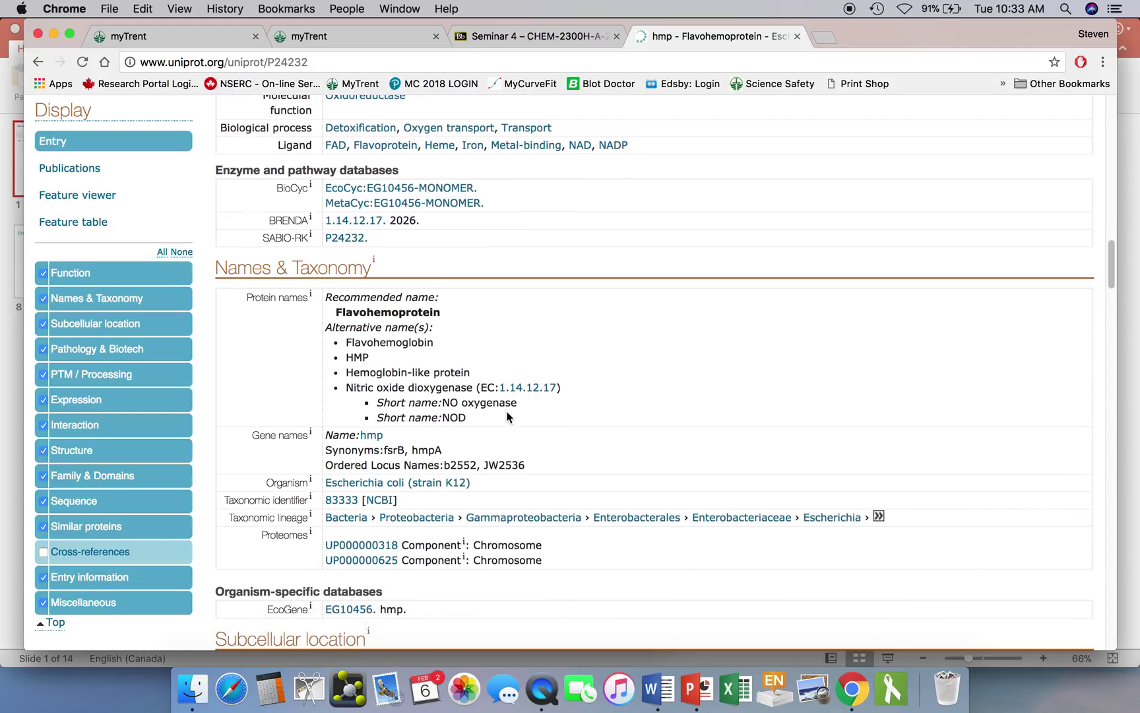
pyautogui.scroll(-6, 526, 409)
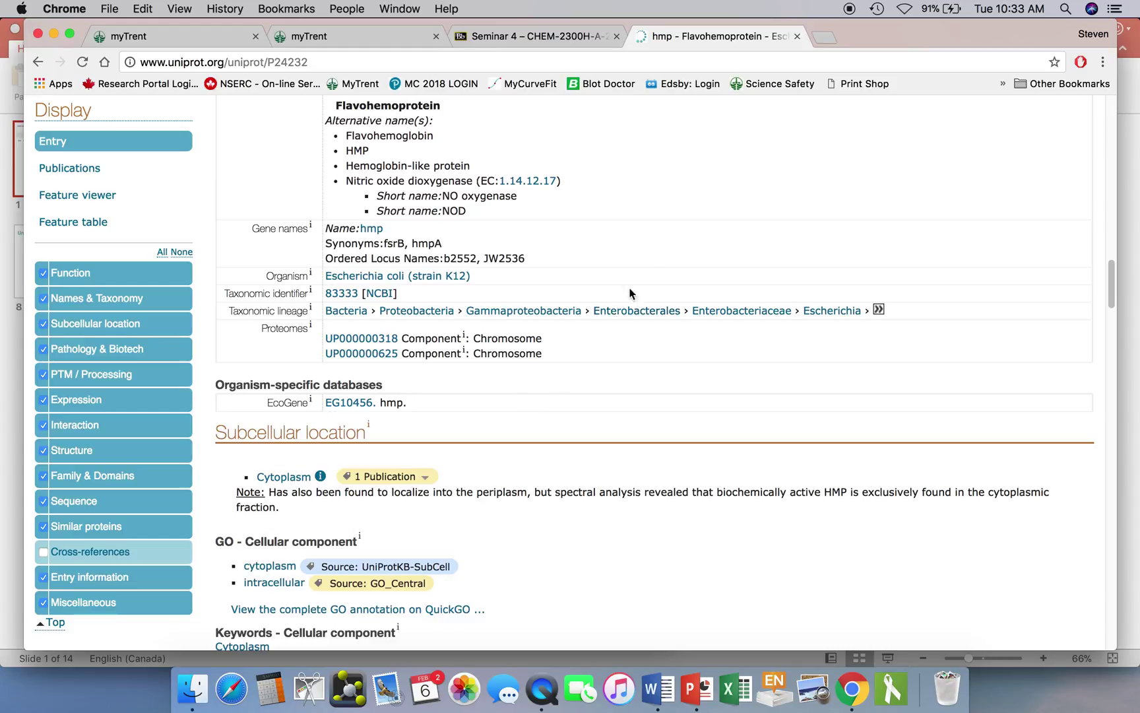
pyautogui.scroll(-3, 645, 271)
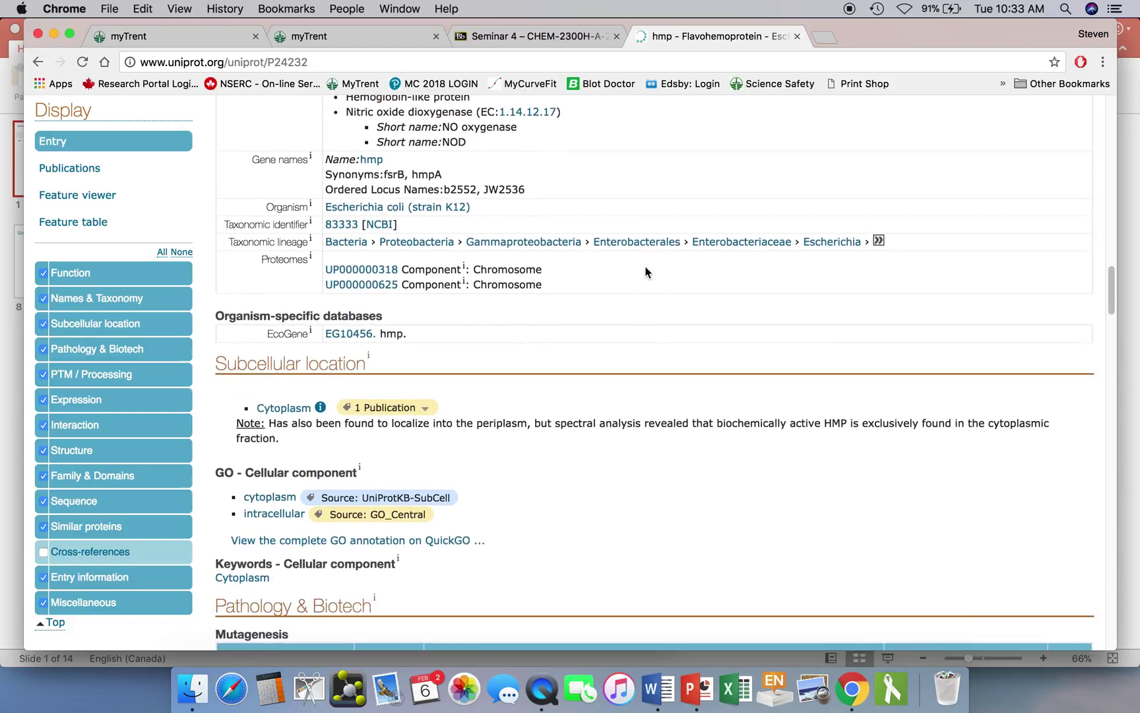
pyautogui.scroll(-2, 571, 305)
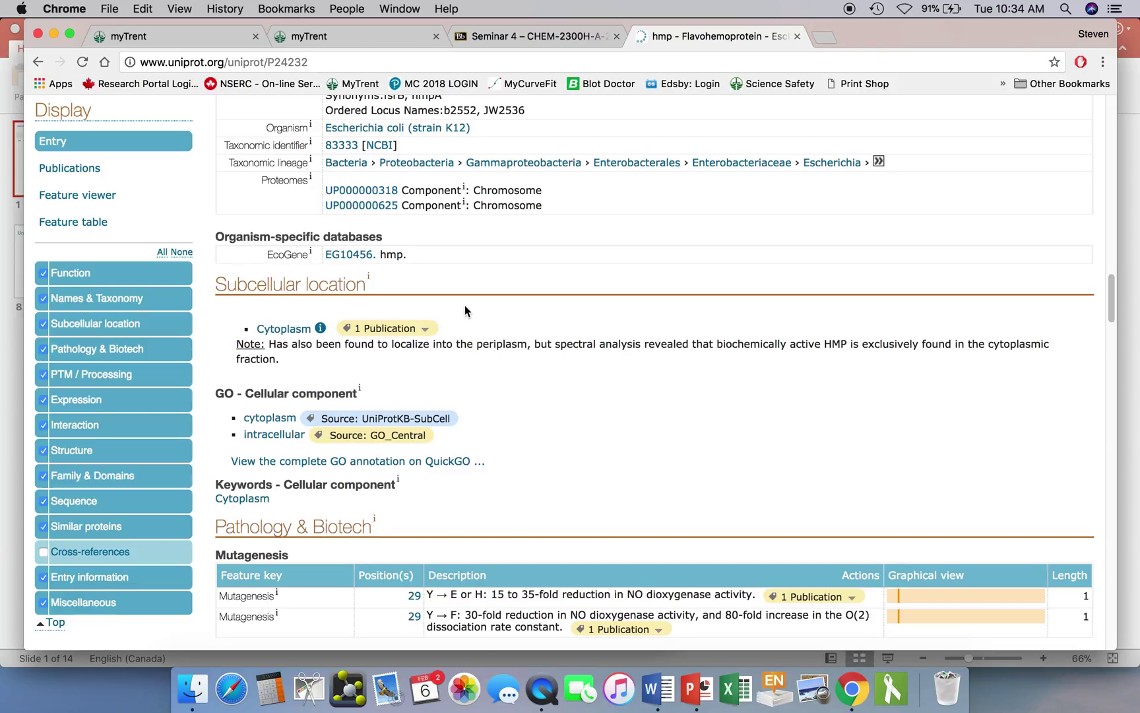
pyautogui.click(381, 330)
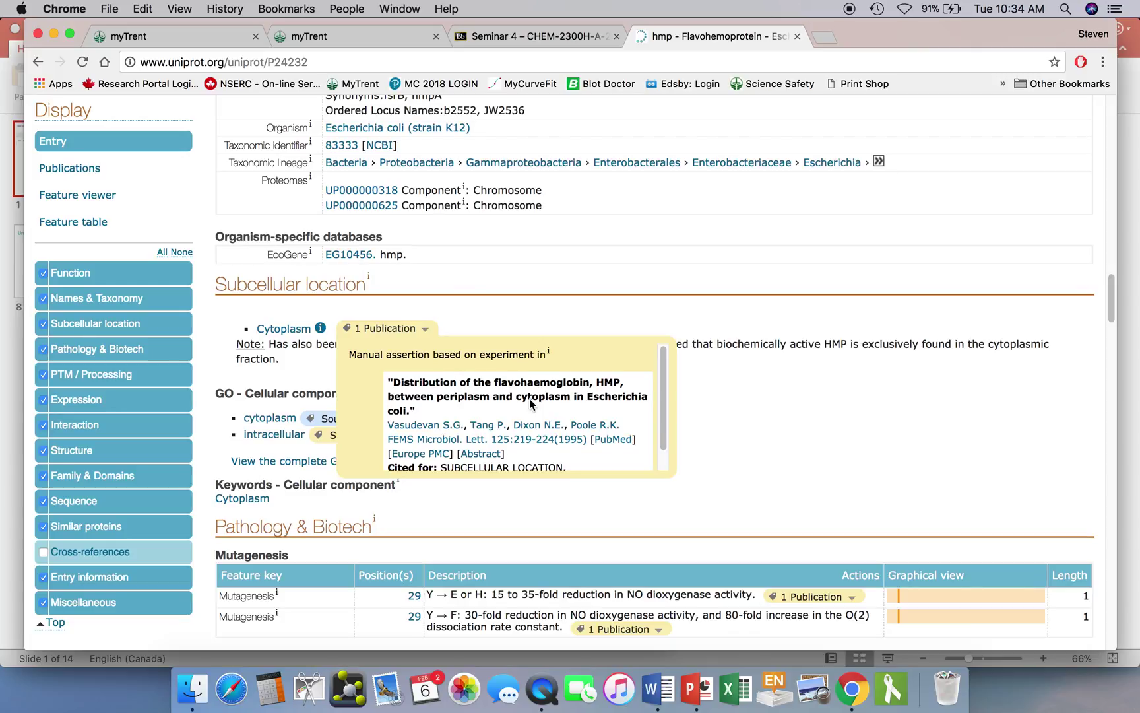
pyautogui.scroll(-3, 529, 403)
pyautogui.scroll(3, 531, 396)
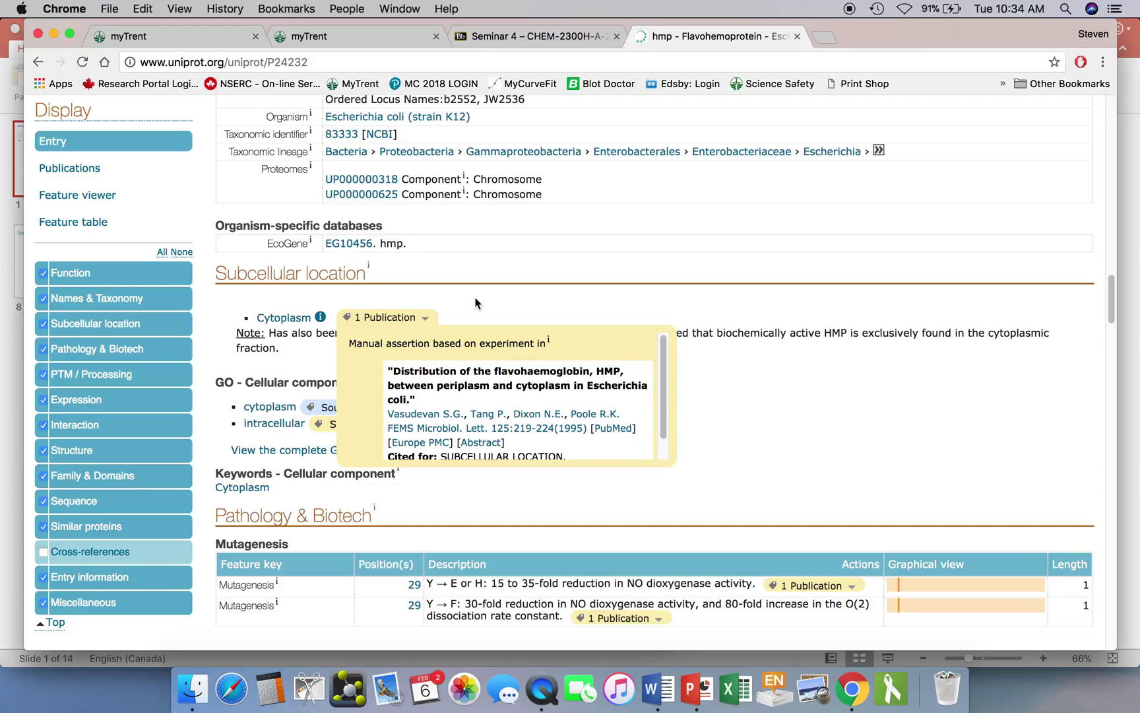
pyautogui.click(444, 291)
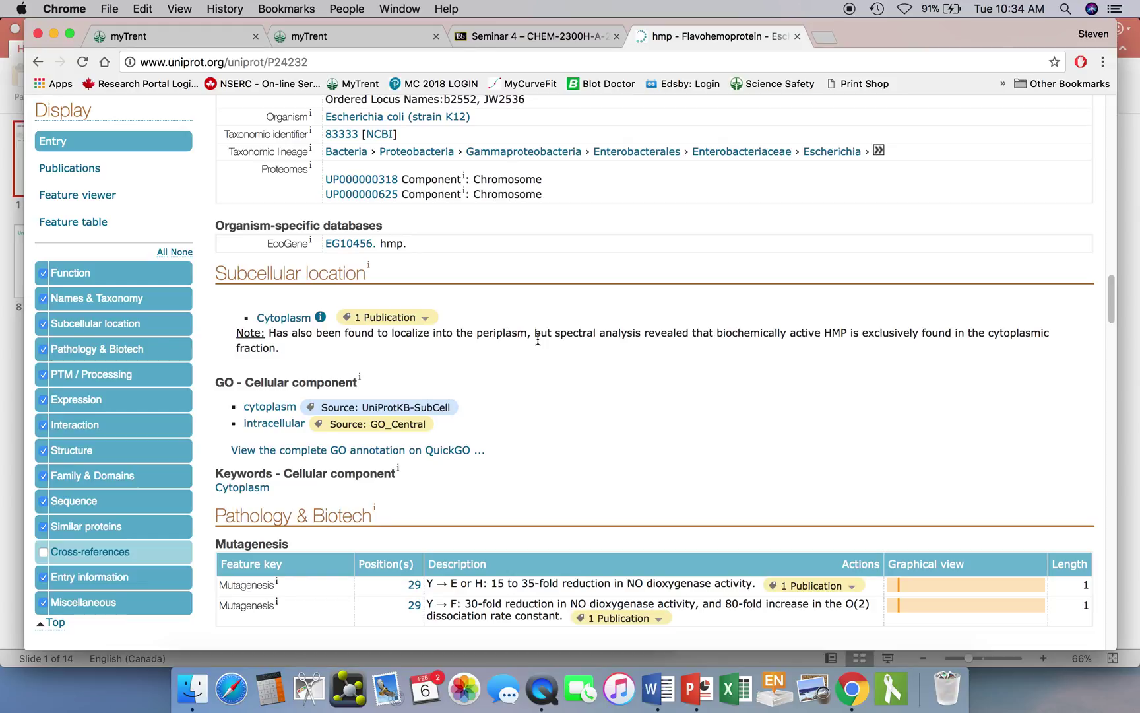
pyautogui.scroll(-5, 538, 339)
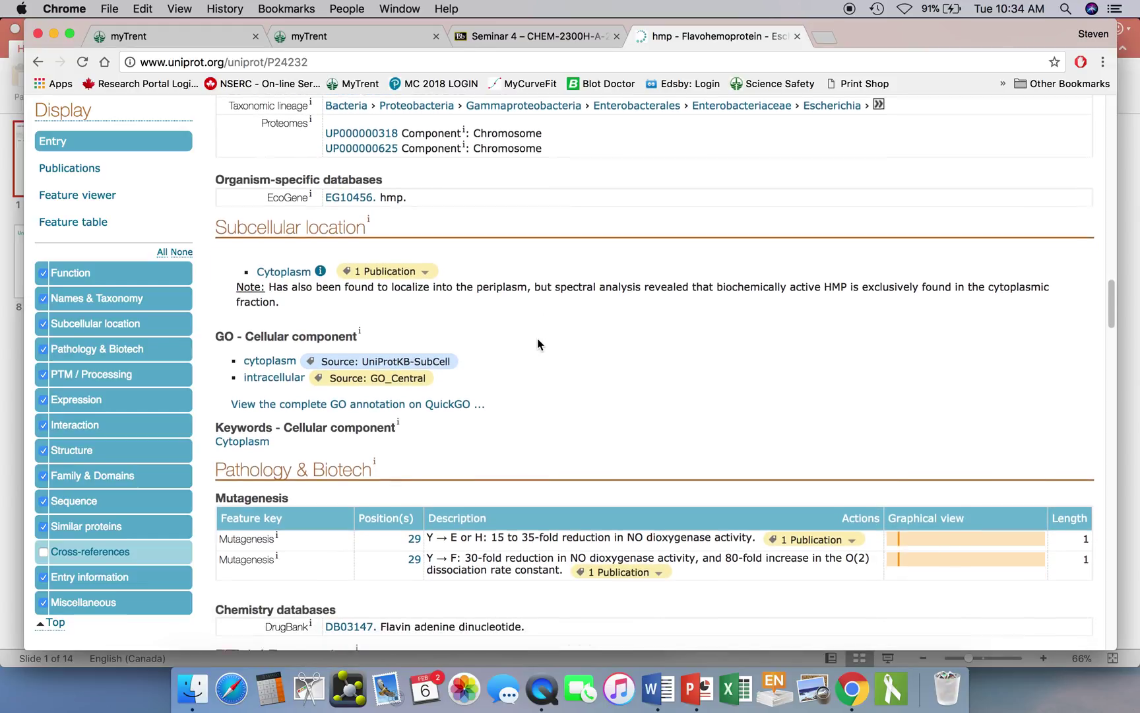
pyautogui.scroll(-10, 537, 344)
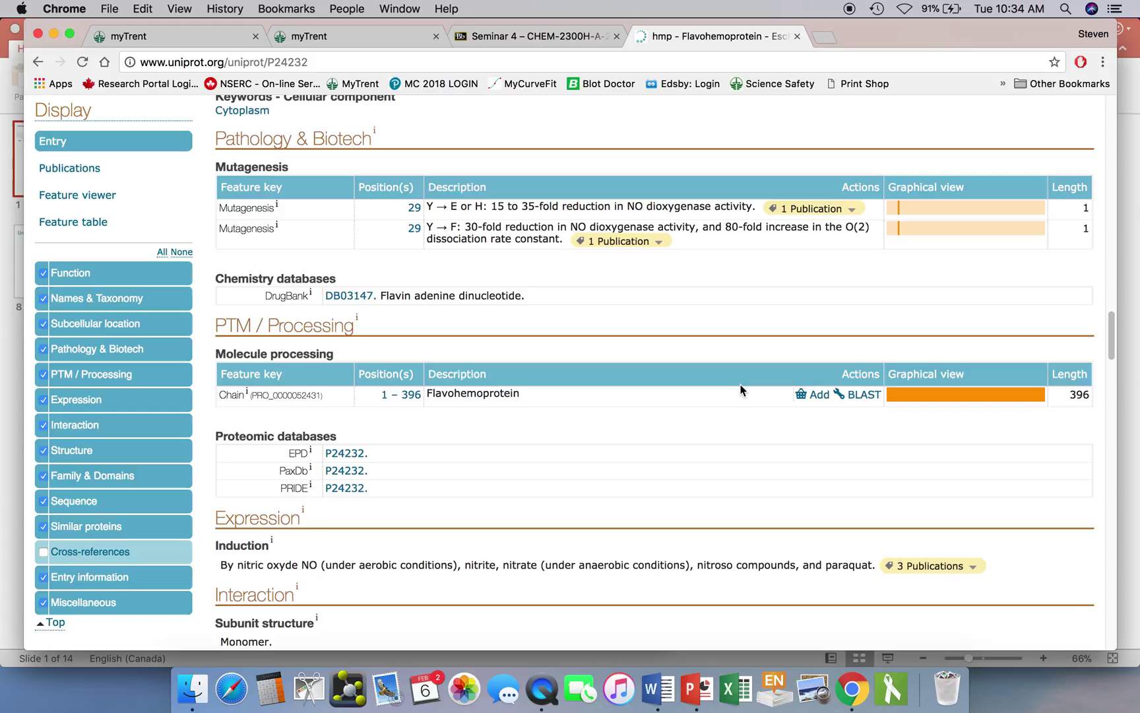
pyautogui.scroll(-5, 632, 355)
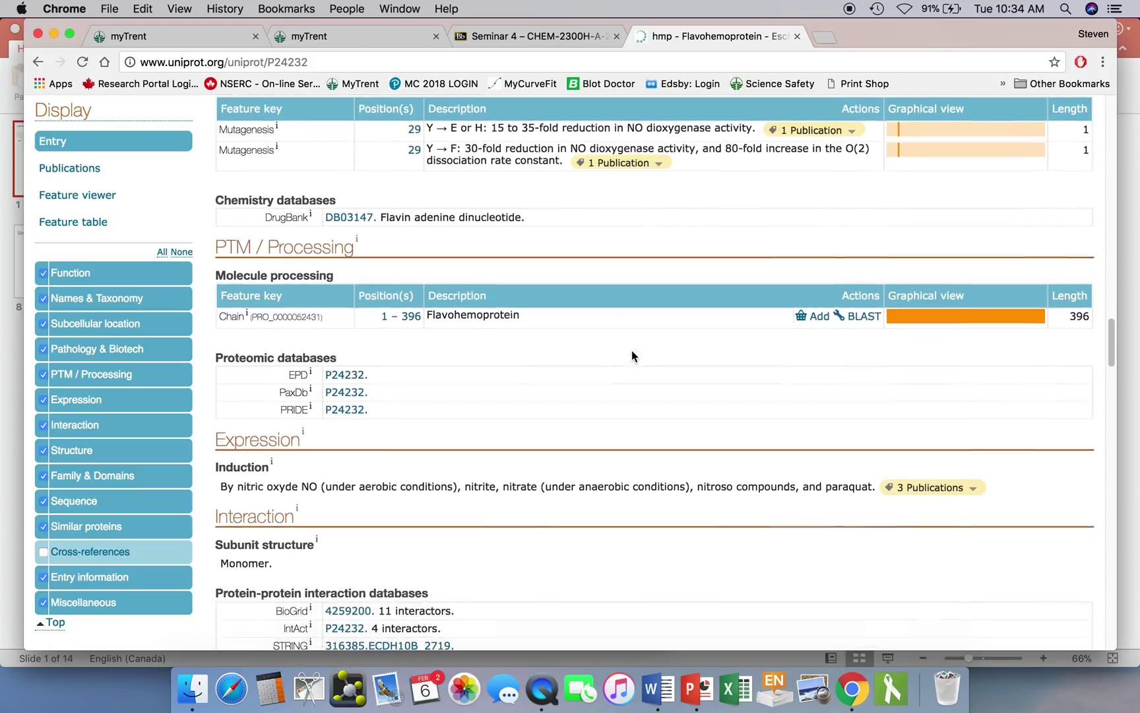
pyautogui.scroll(-4, 632, 351)
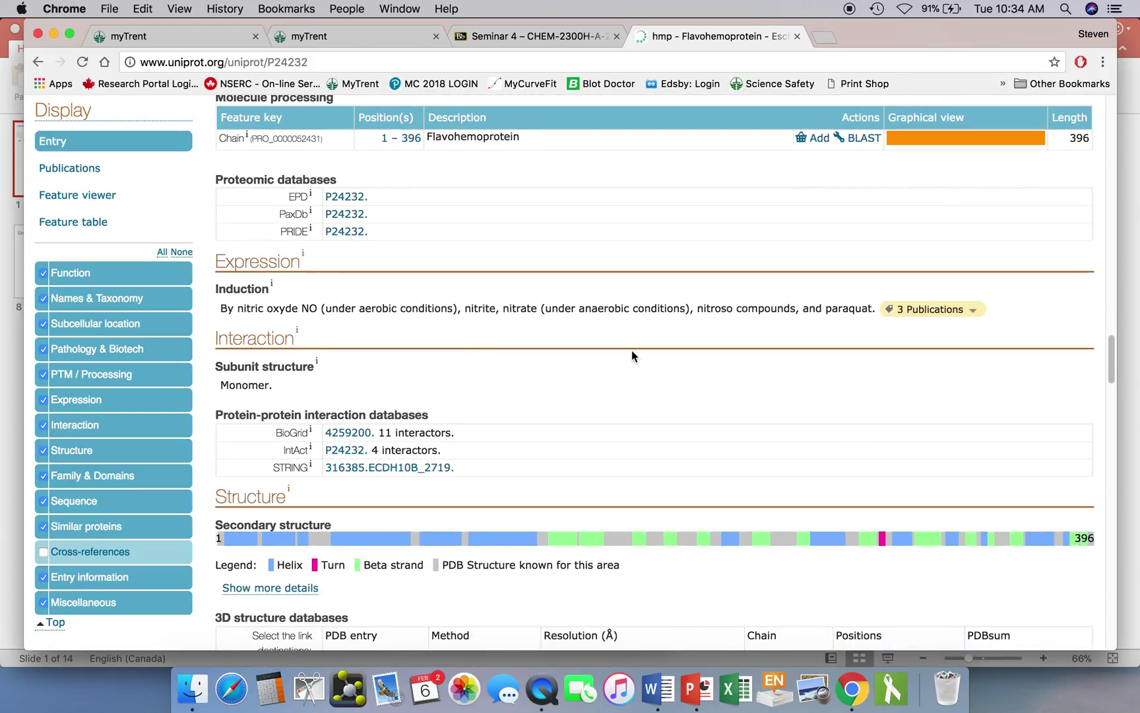
pyautogui.scroll(-4, 631, 351)
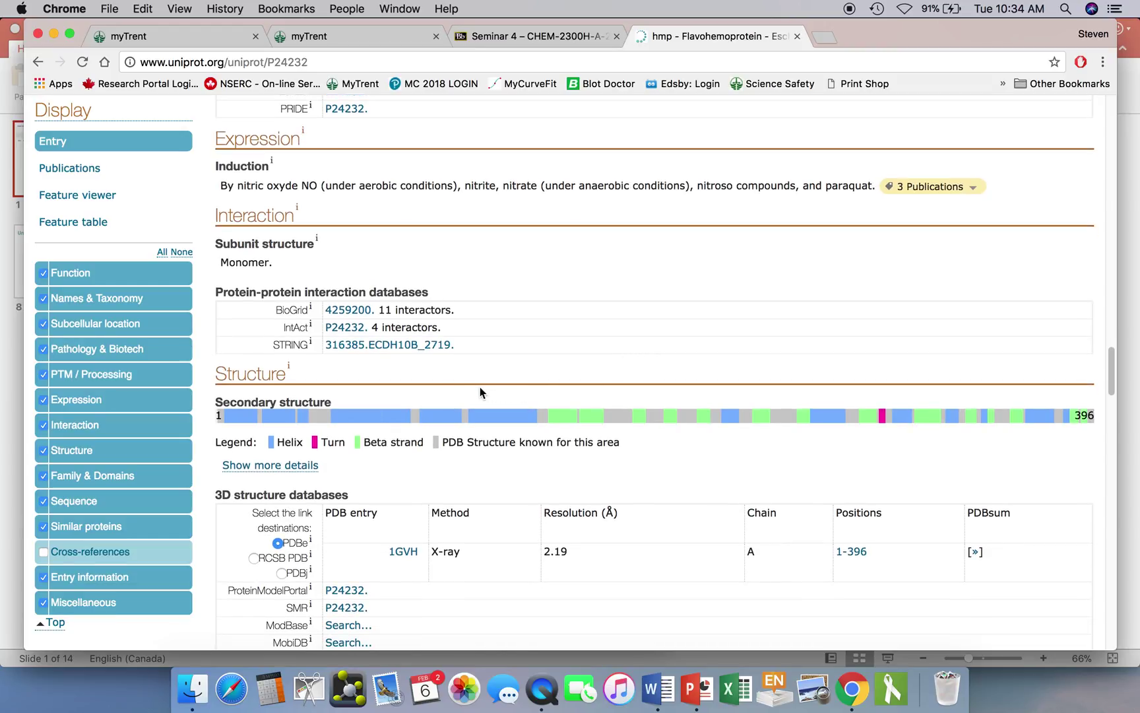
pyautogui.scroll(-3, 438, 349)
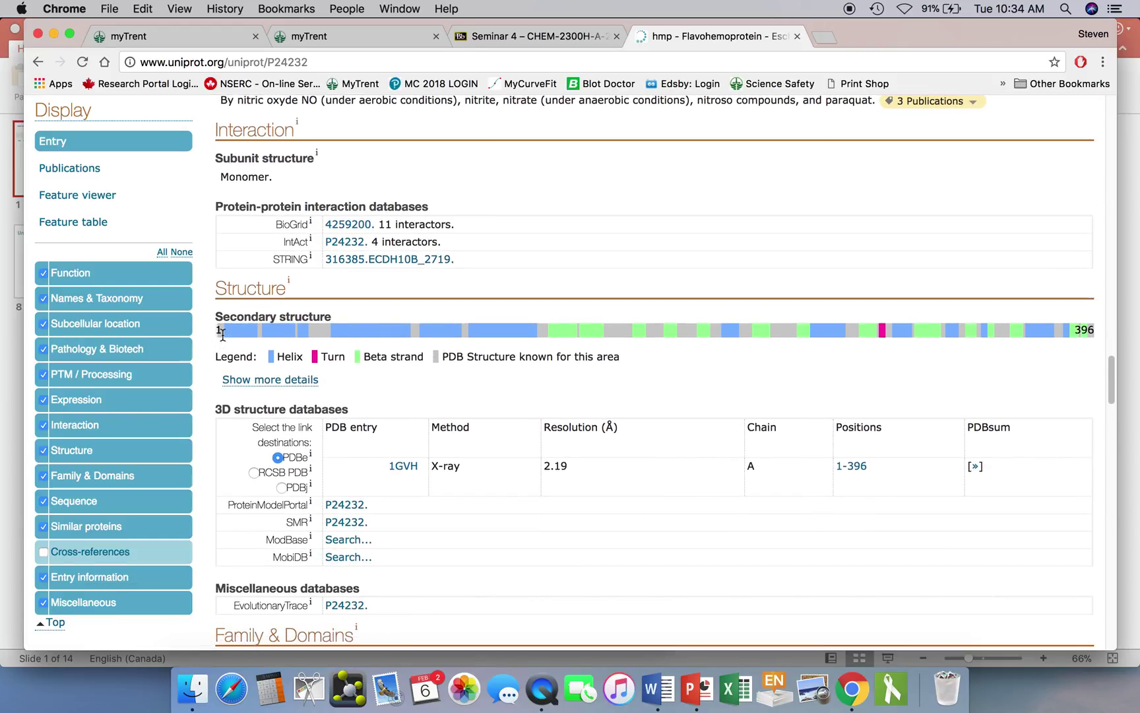
pyautogui.moveTo(225, 336)
pyautogui.moveTo(589, 338)
pyautogui.scroll(-1, 680, 362)
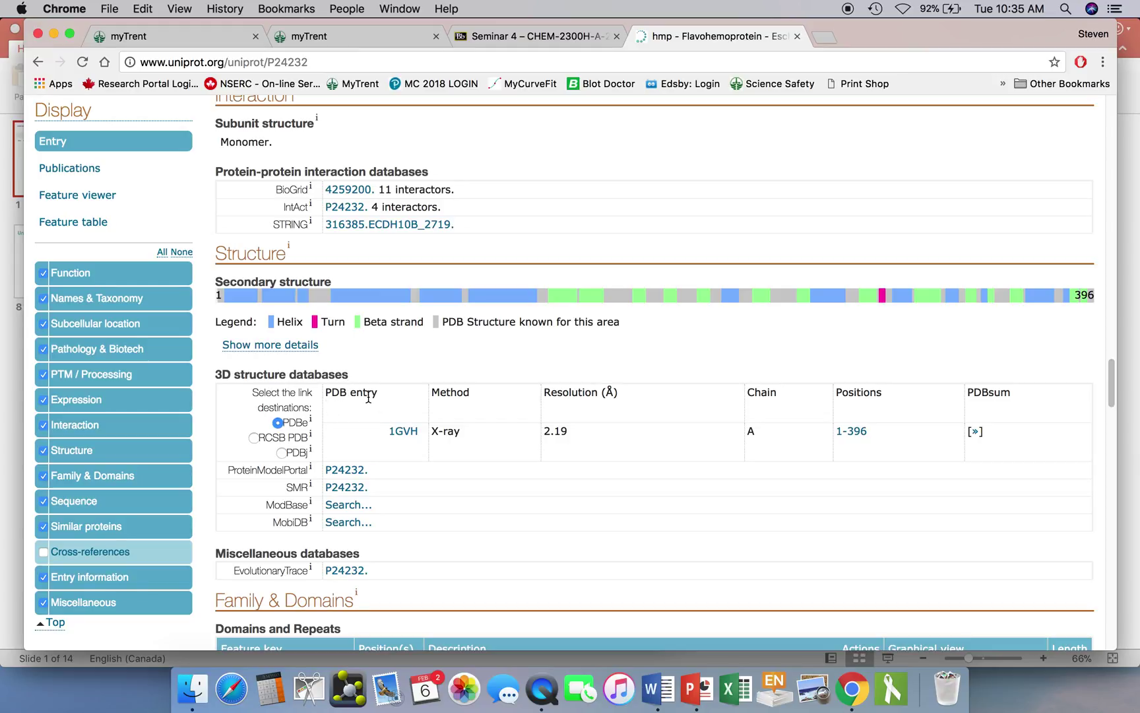
# Open the PDBe structure page for 1GVH from the 3D structure databases table
pyautogui.click(404, 434)
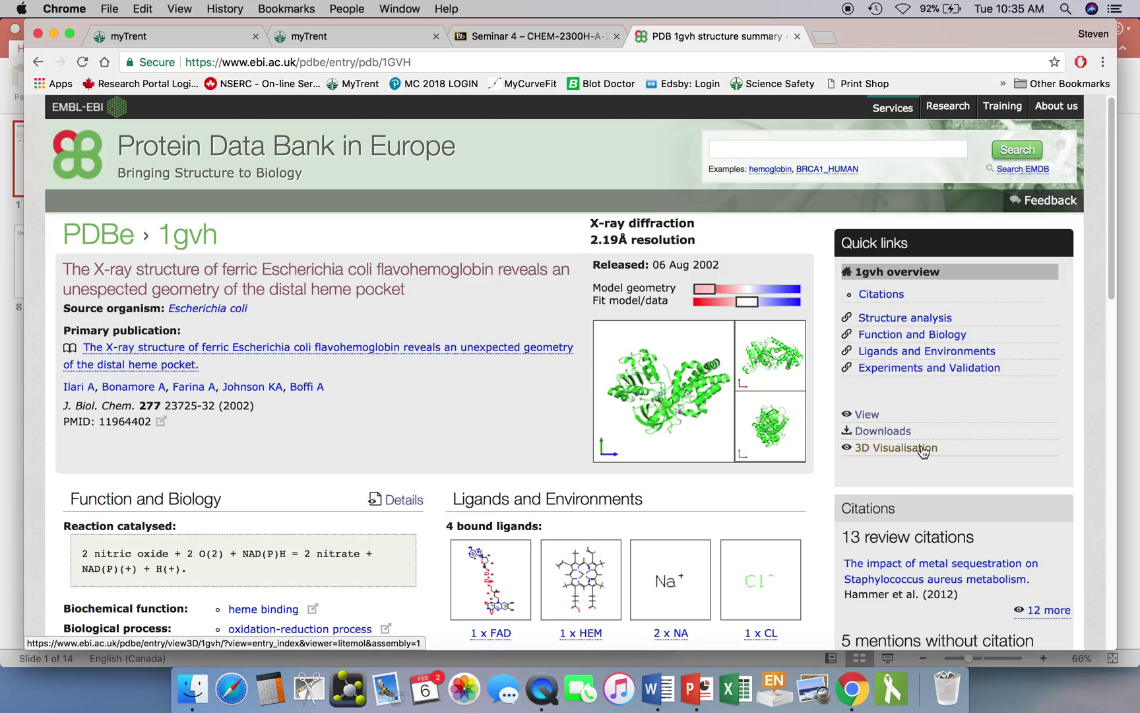
# View the 1gvh assembly in 3D, rotate it to several orientations, then close the viewer
pyautogui.click(877, 449)
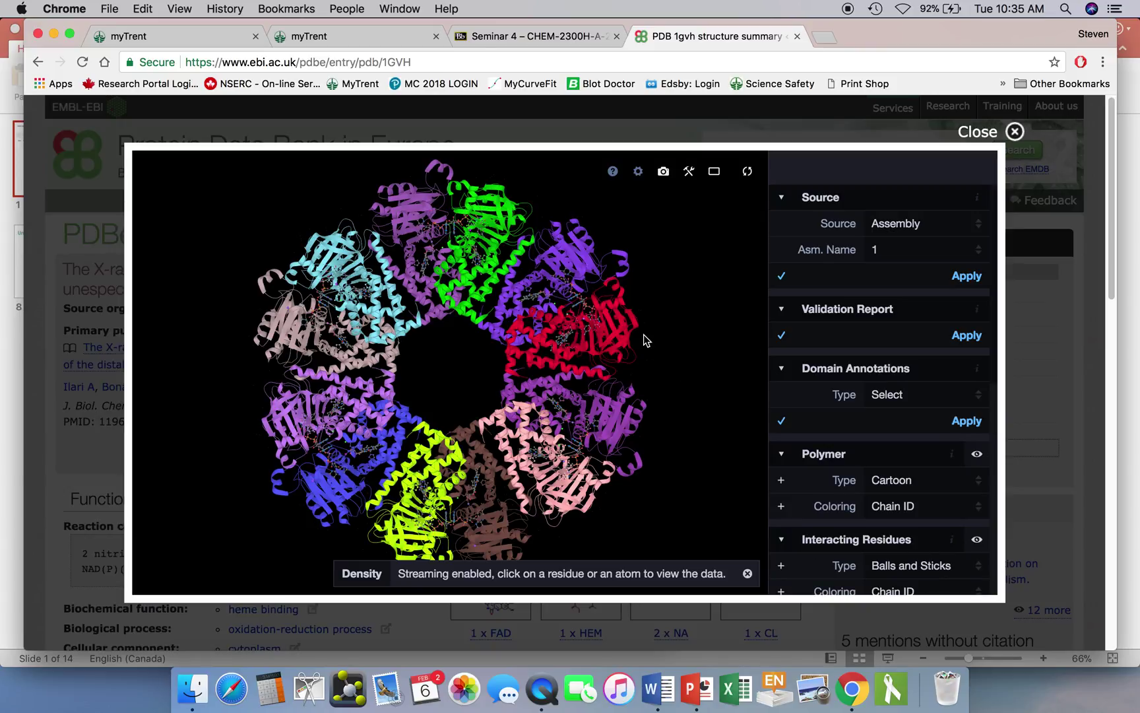
pyautogui.moveTo(644, 334); pyautogui.dragTo(466, 273)
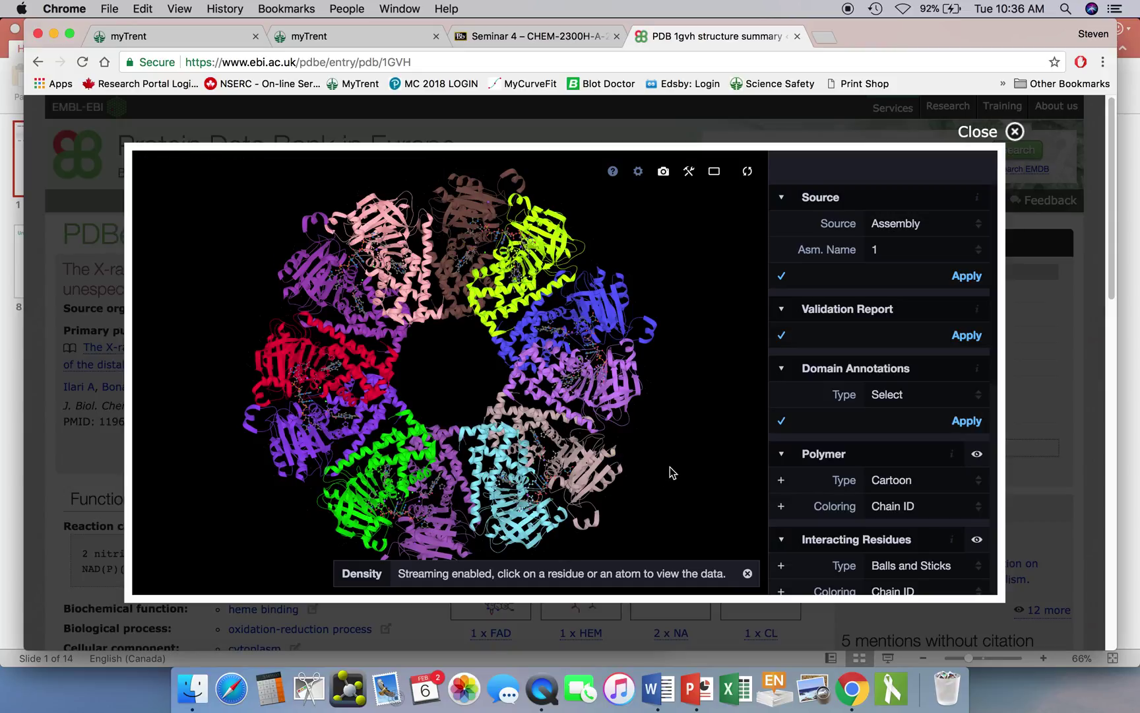
pyautogui.moveTo(669, 467); pyautogui.dragTo(444, 350)
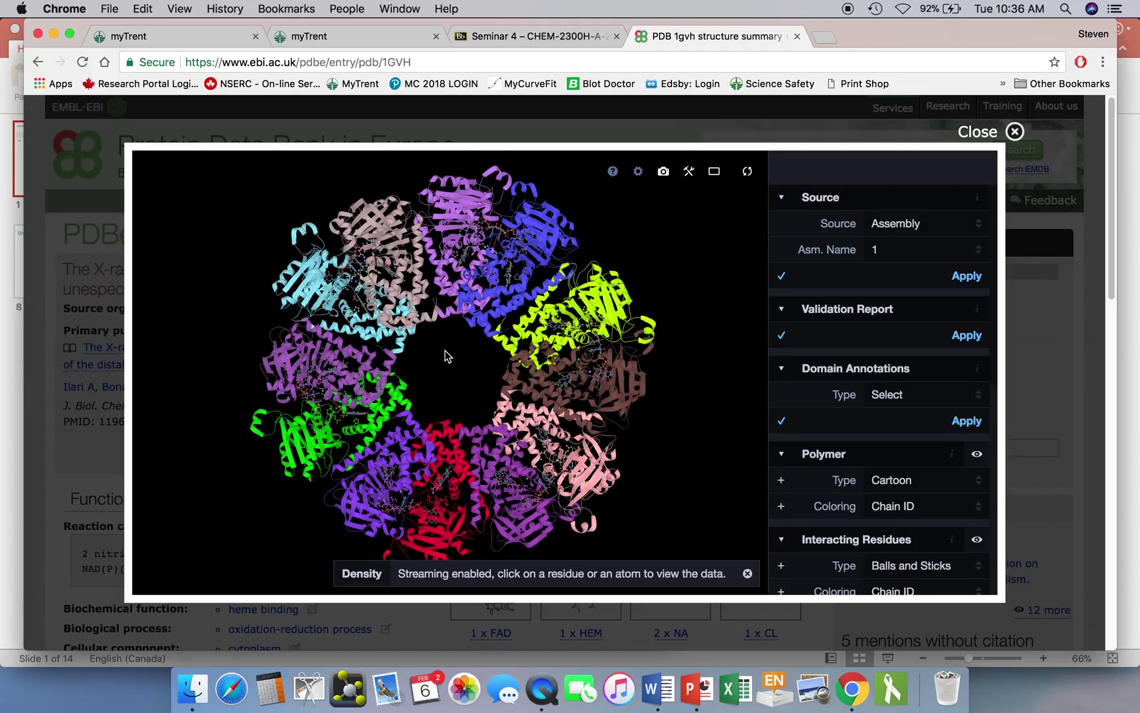
pyautogui.moveTo(249, 225); pyautogui.dragTo(271, 267)
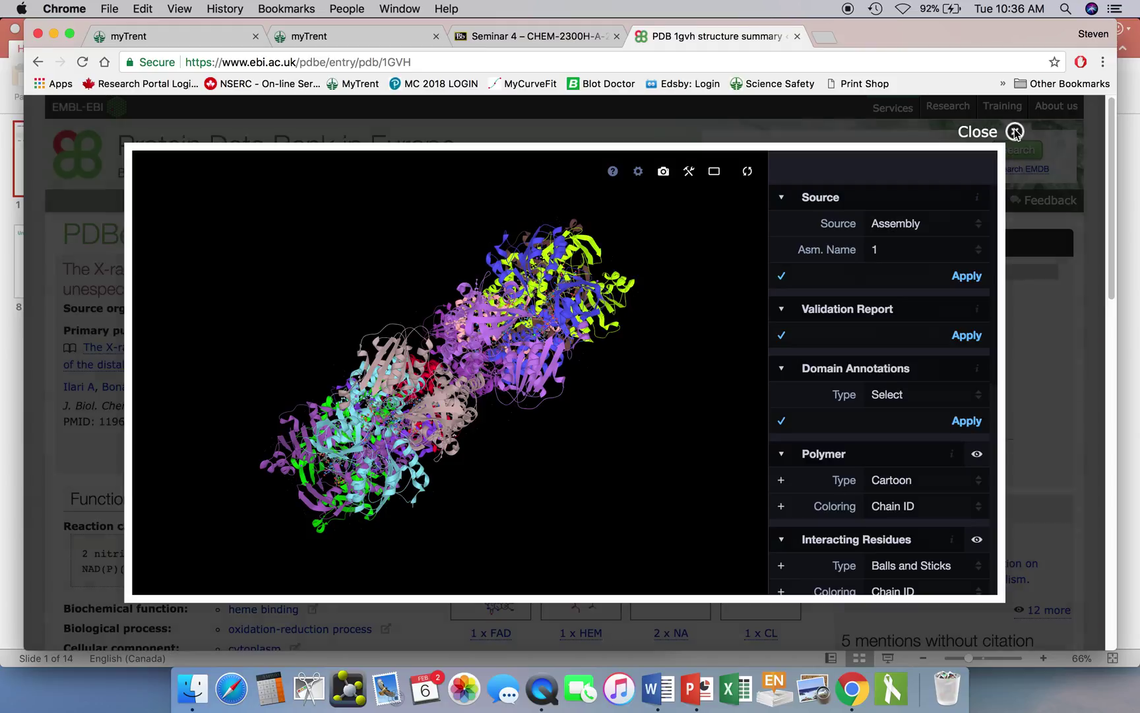
pyautogui.click(1015, 132)
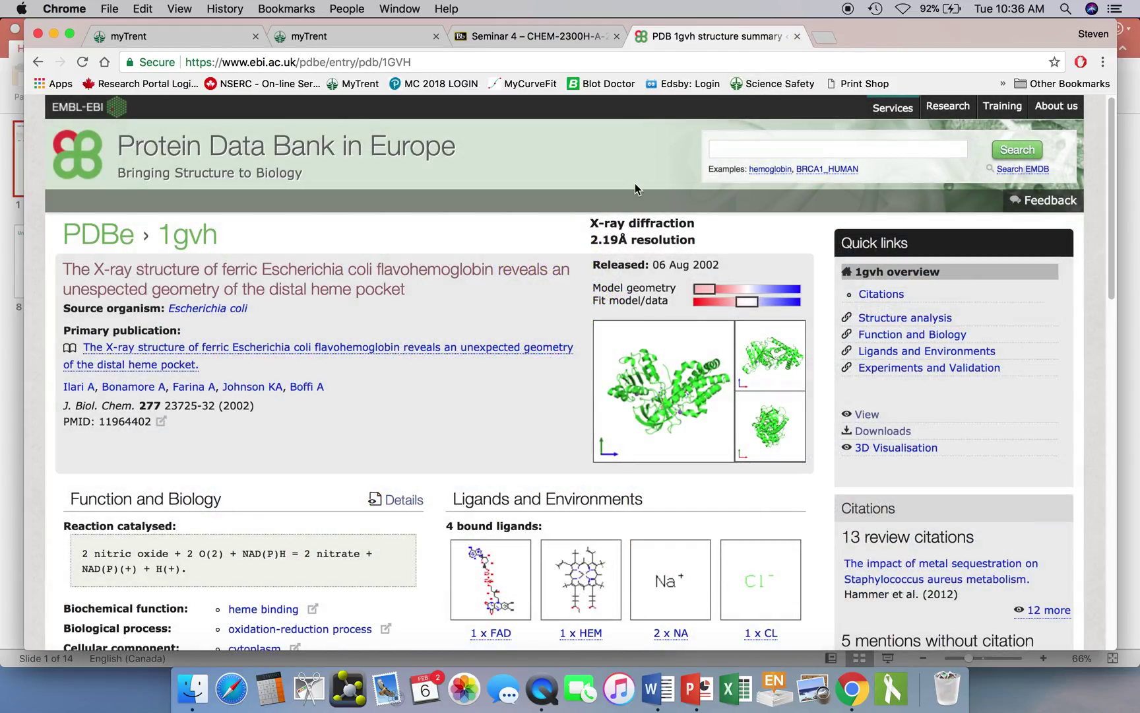
pyautogui.click(38, 62)
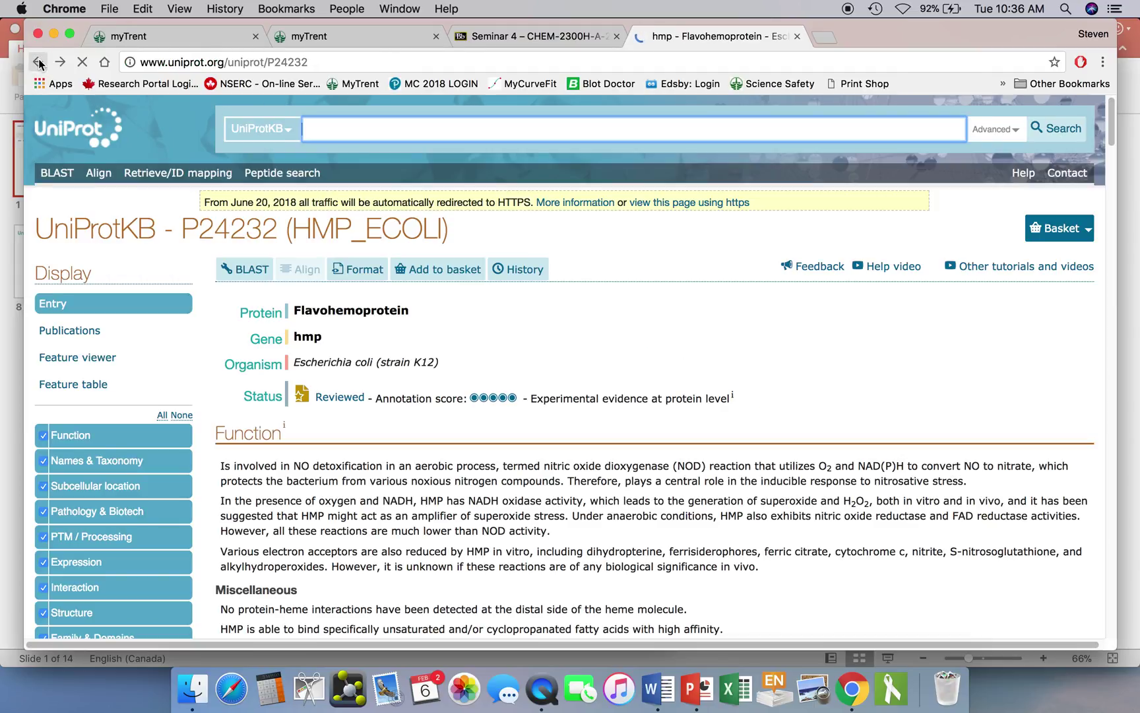
pyautogui.scroll(-15, 628, 309)
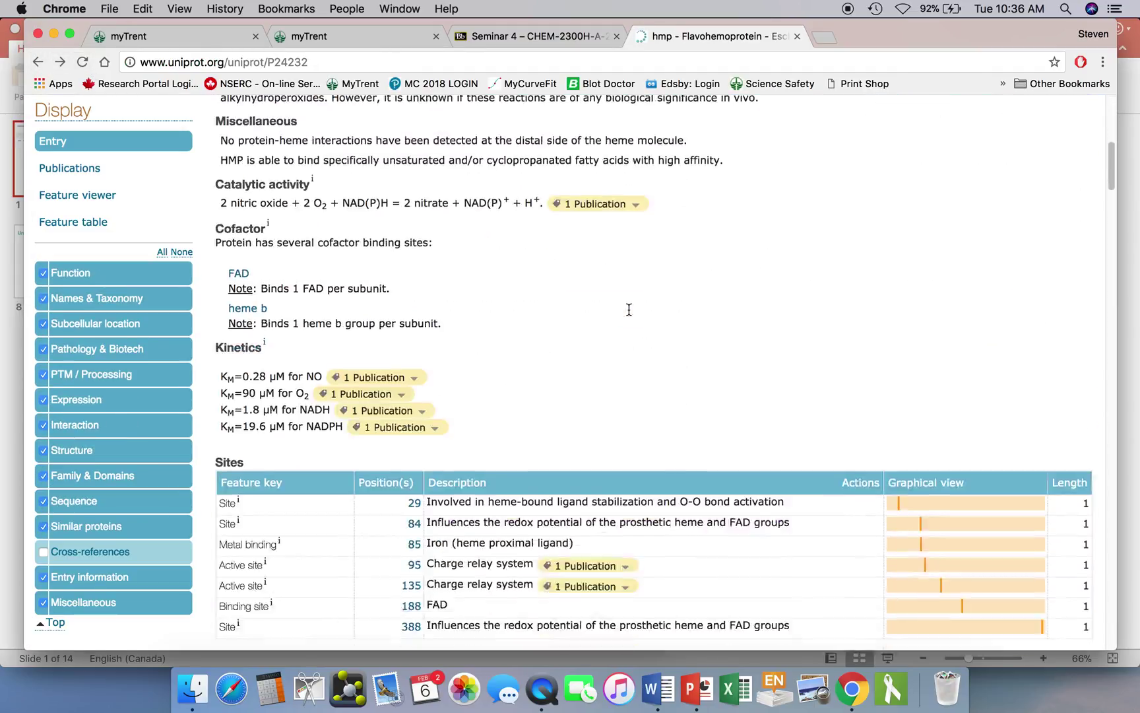
pyautogui.scroll(-15, 628, 309)
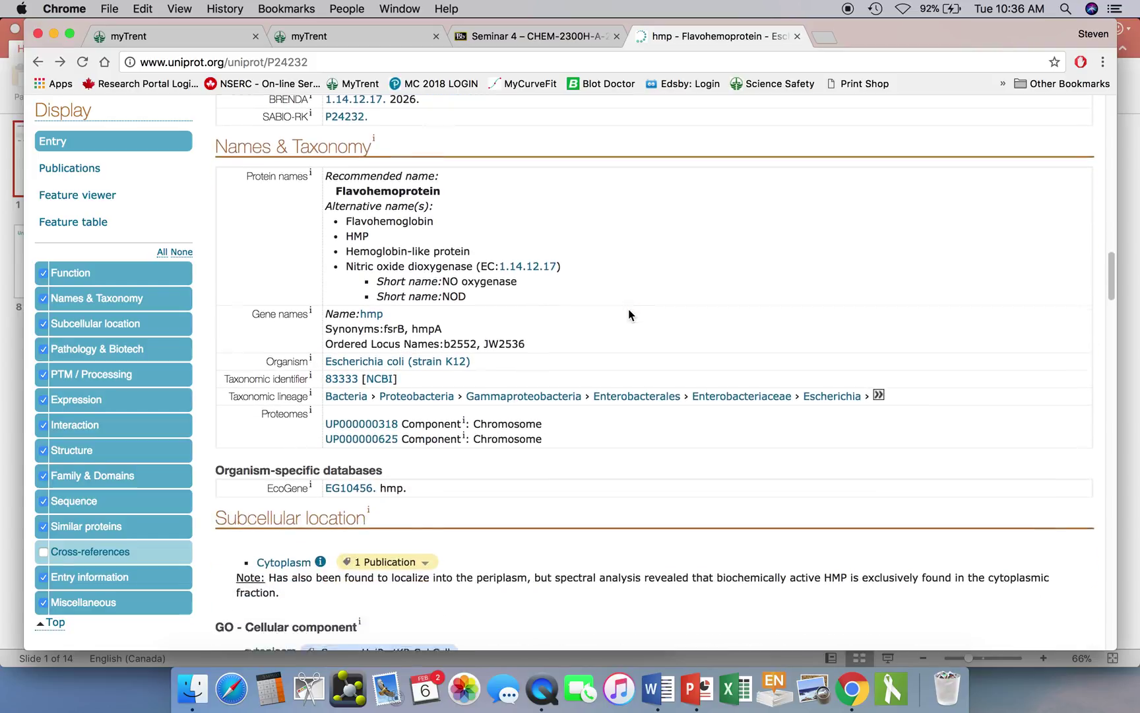
pyautogui.scroll(-15, 628, 315)
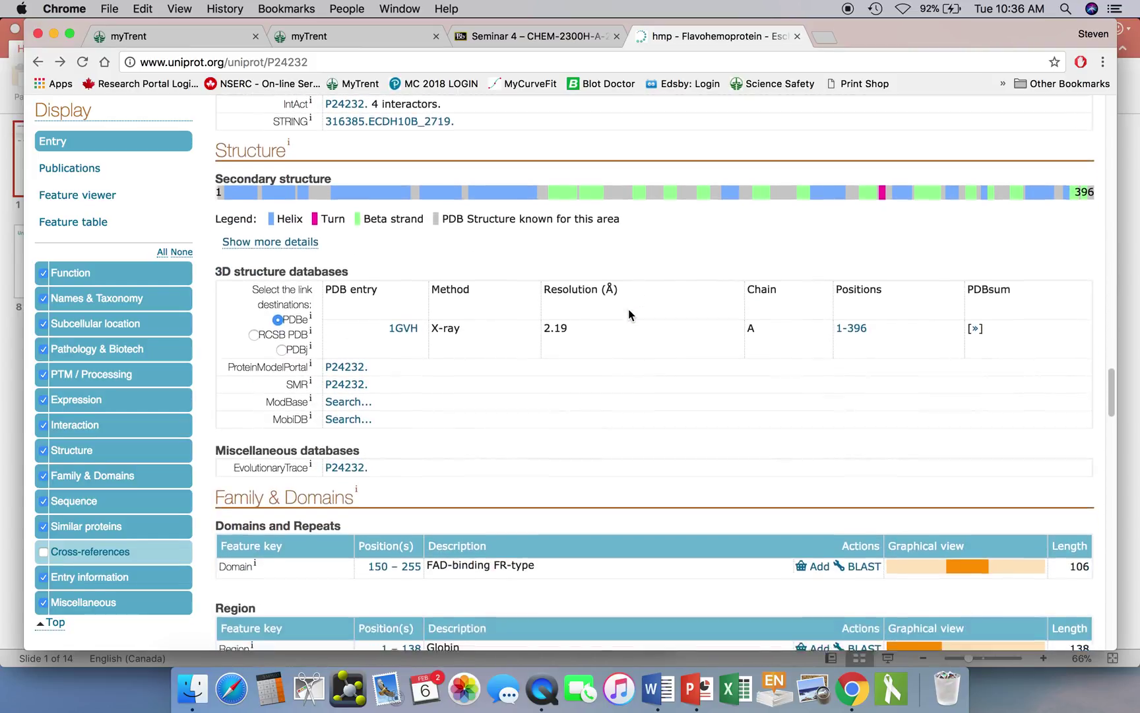
pyautogui.scroll(-2, 628, 315)
pyautogui.scroll(-3, 630, 315)
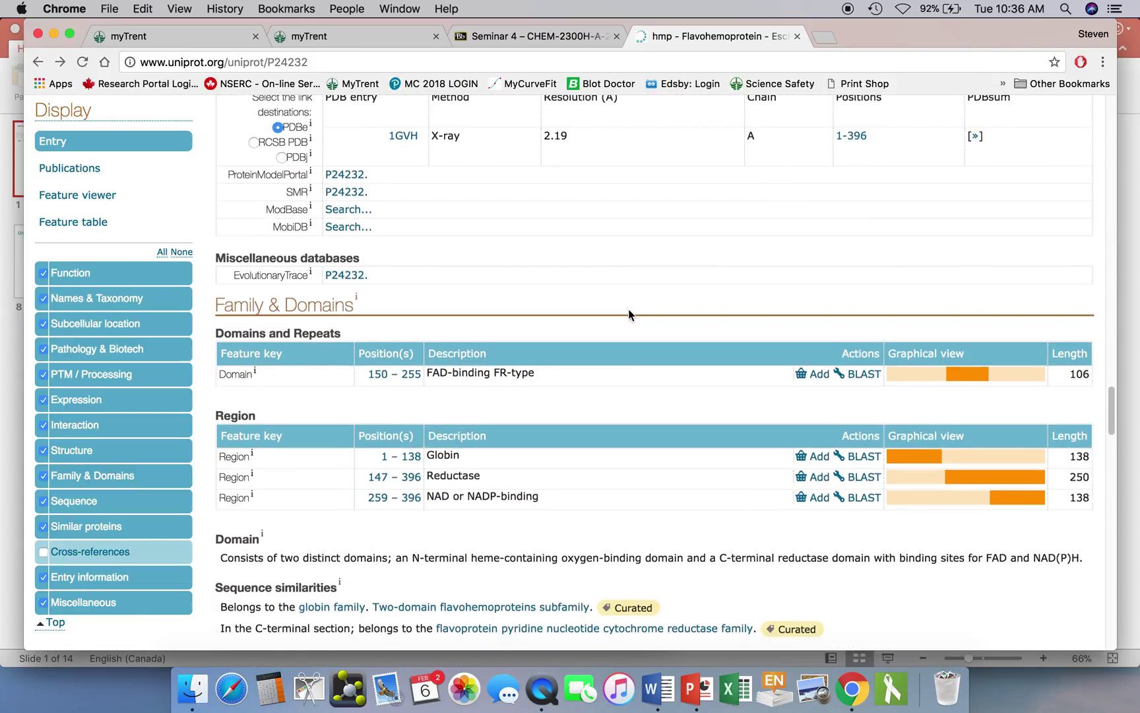
pyautogui.scroll(-12, 628, 315)
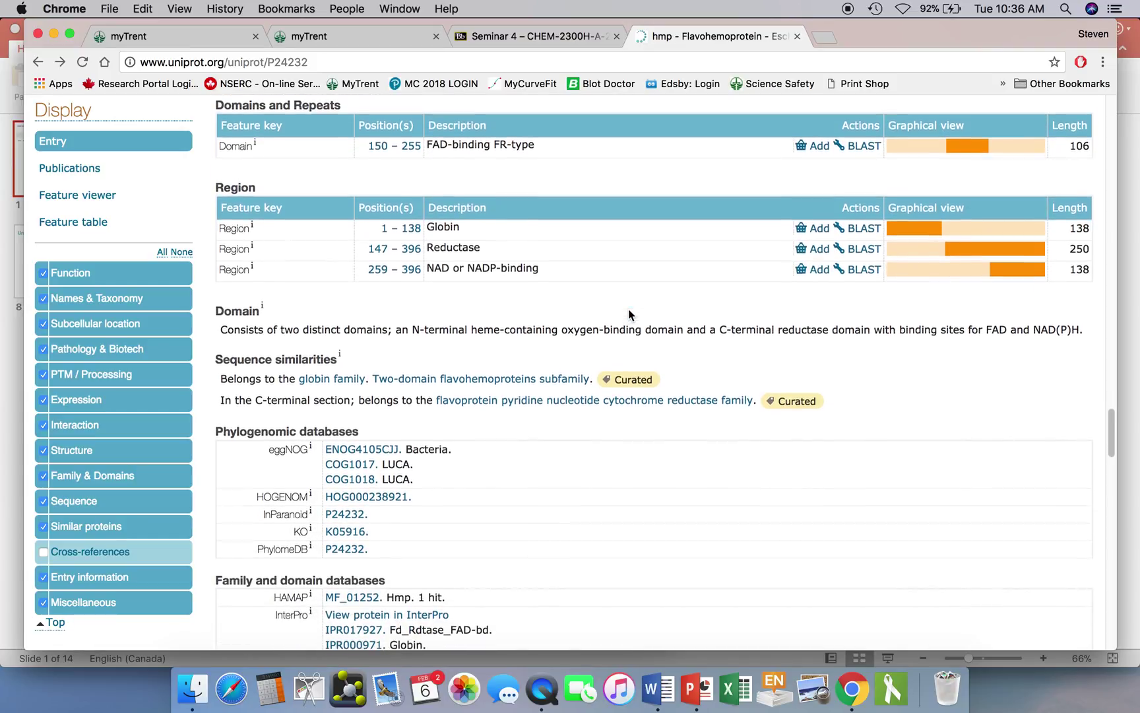
pyautogui.scroll(-13, 630, 315)
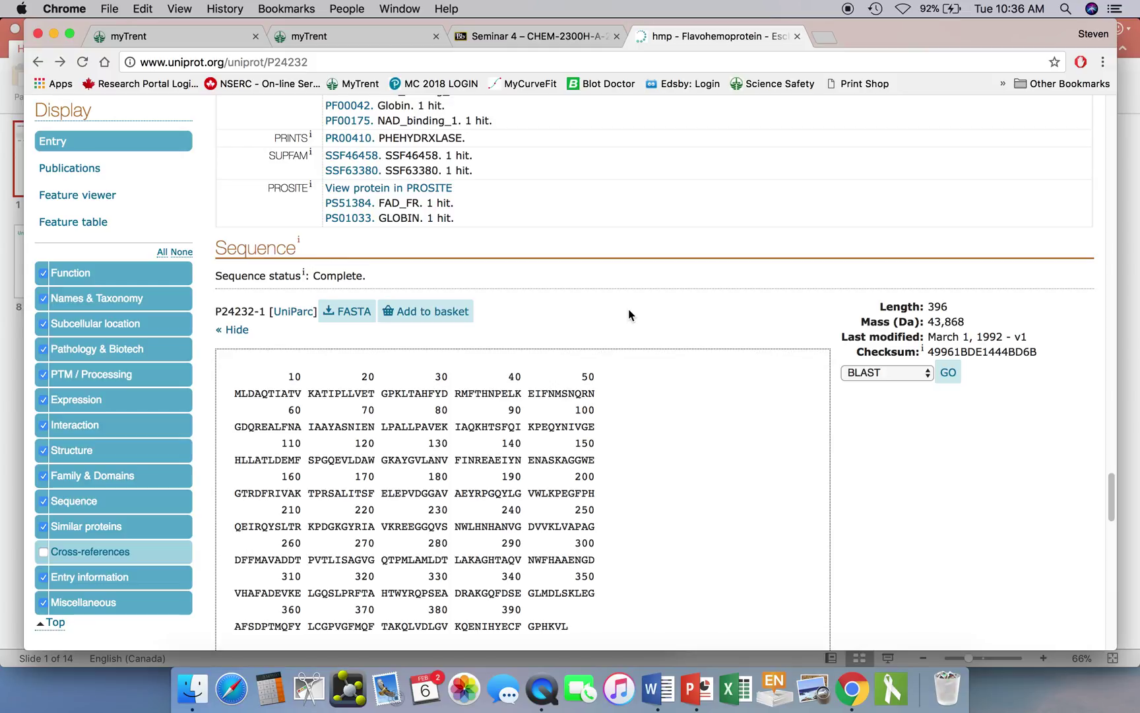
pyautogui.scroll(-4, 628, 314)
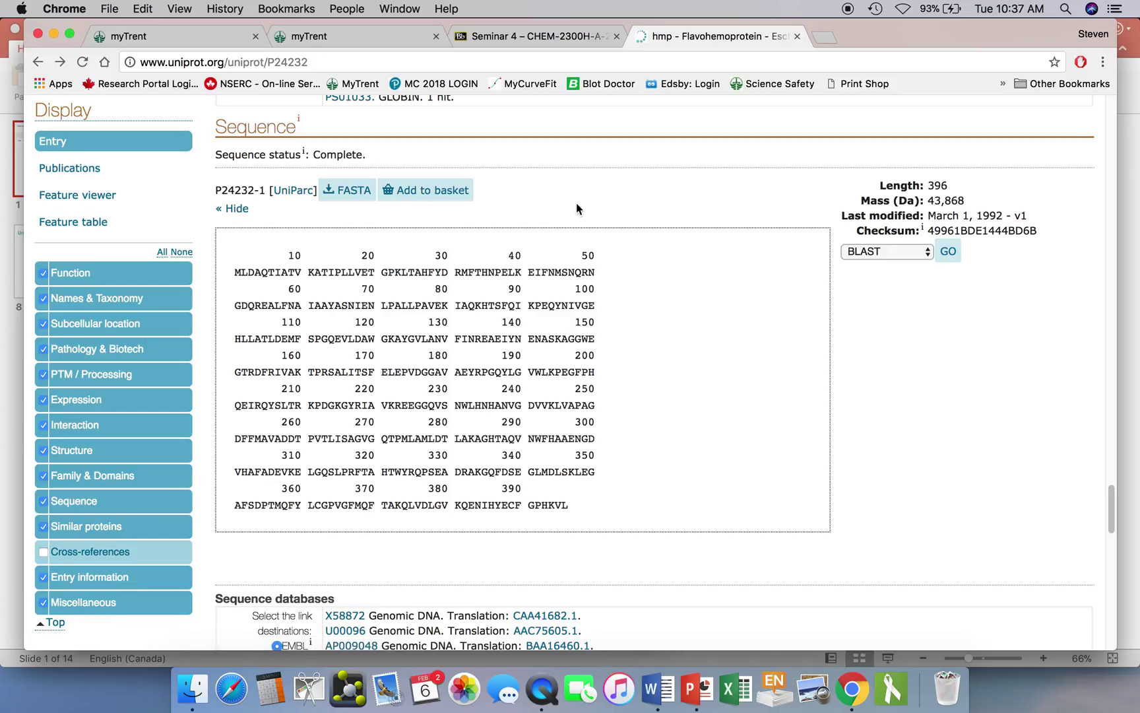
# Show P24232 in FASTA format and copy its full amino-acid sequence
pyautogui.click(344, 192)
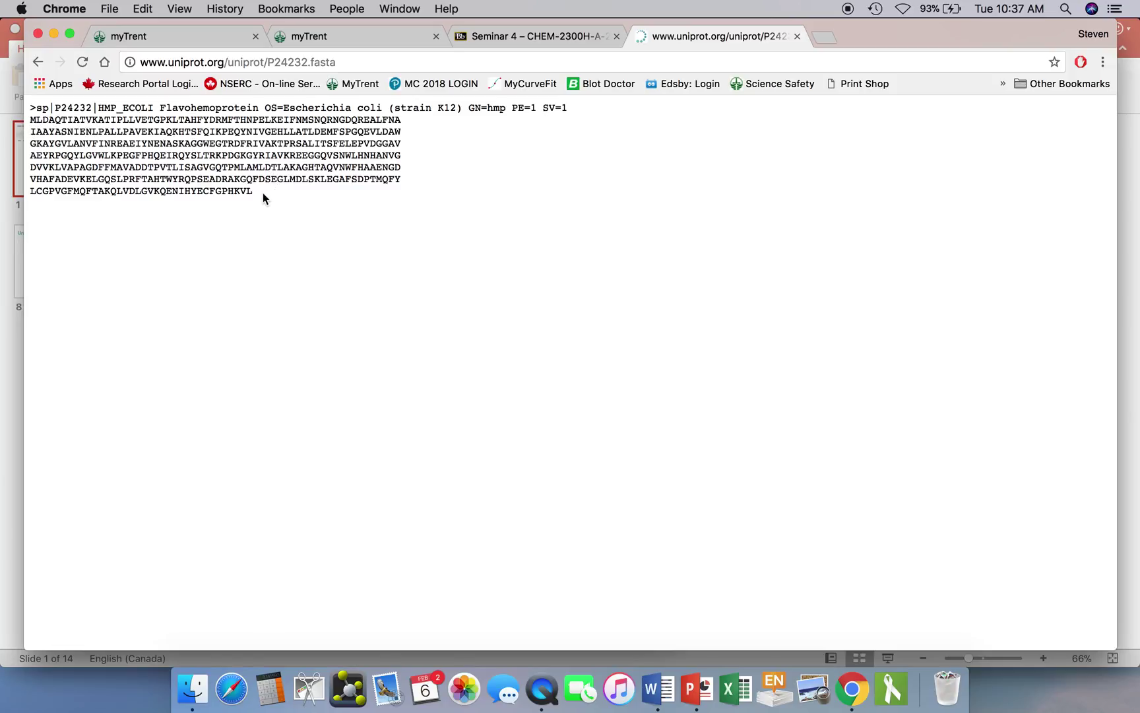
pyautogui.moveTo(259, 193); pyautogui.dragTo(30, 121)
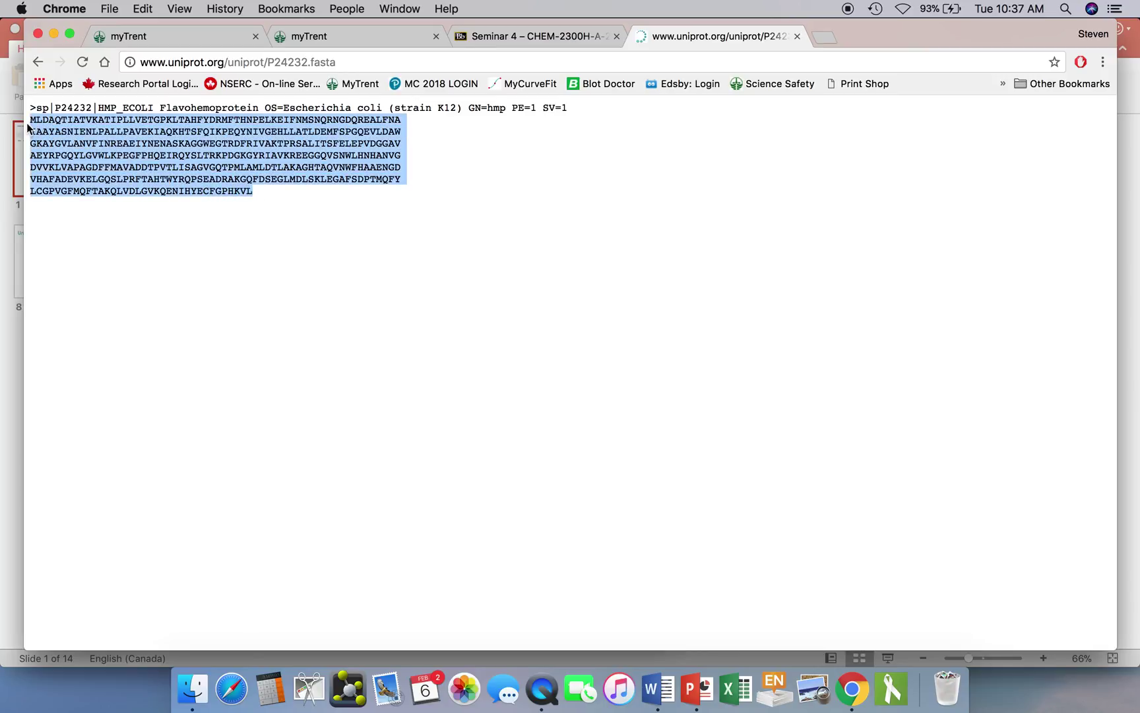
pyautogui.click(109, 9)
pyautogui.moveTo(147, 12)
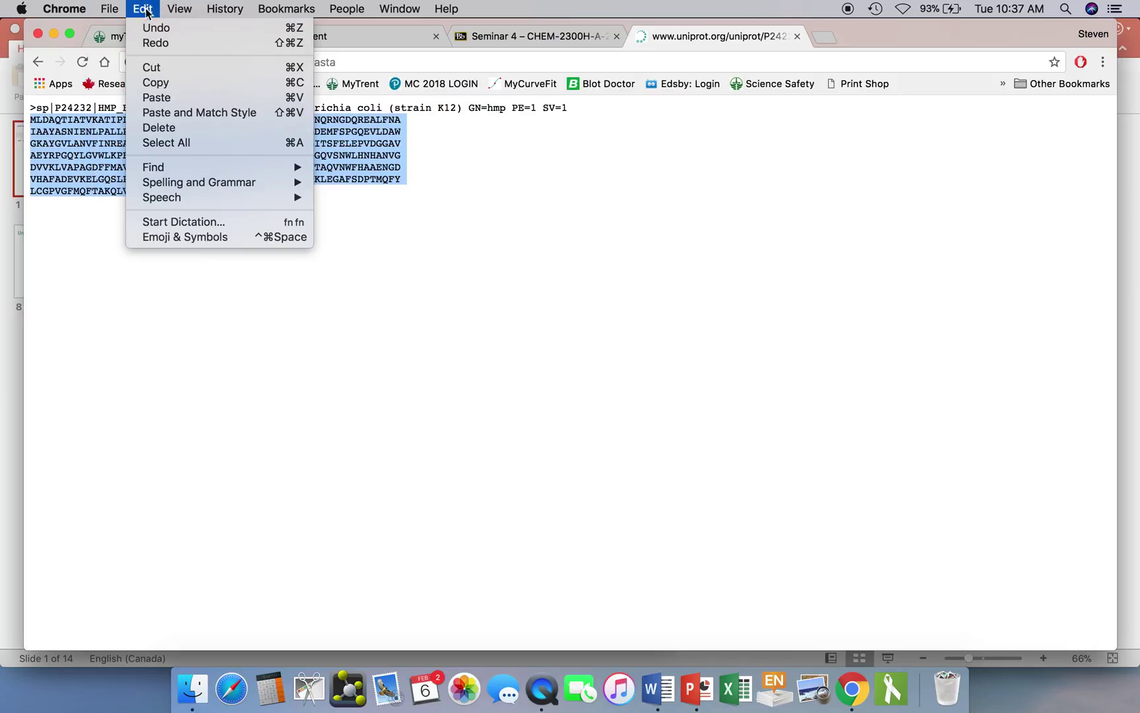
pyautogui.click(164, 82)
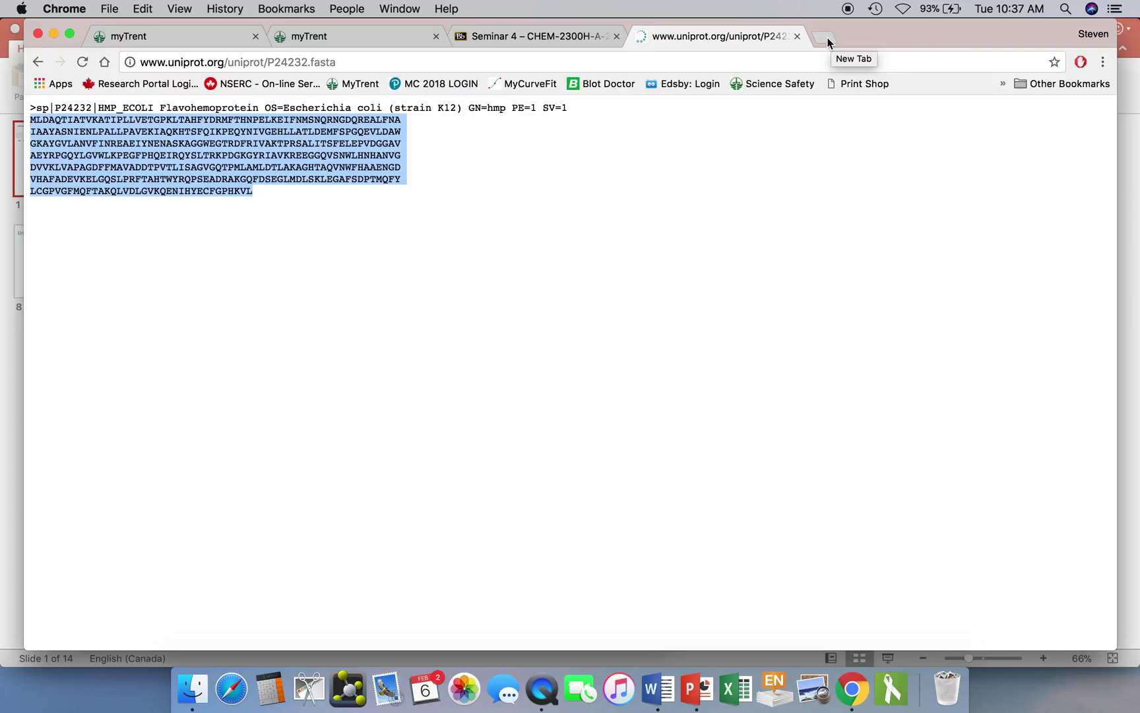
# In a new tab, search Google for 'expasy protparam' and go to the ExPASy ProtParam tool
pyautogui.click(827, 40)
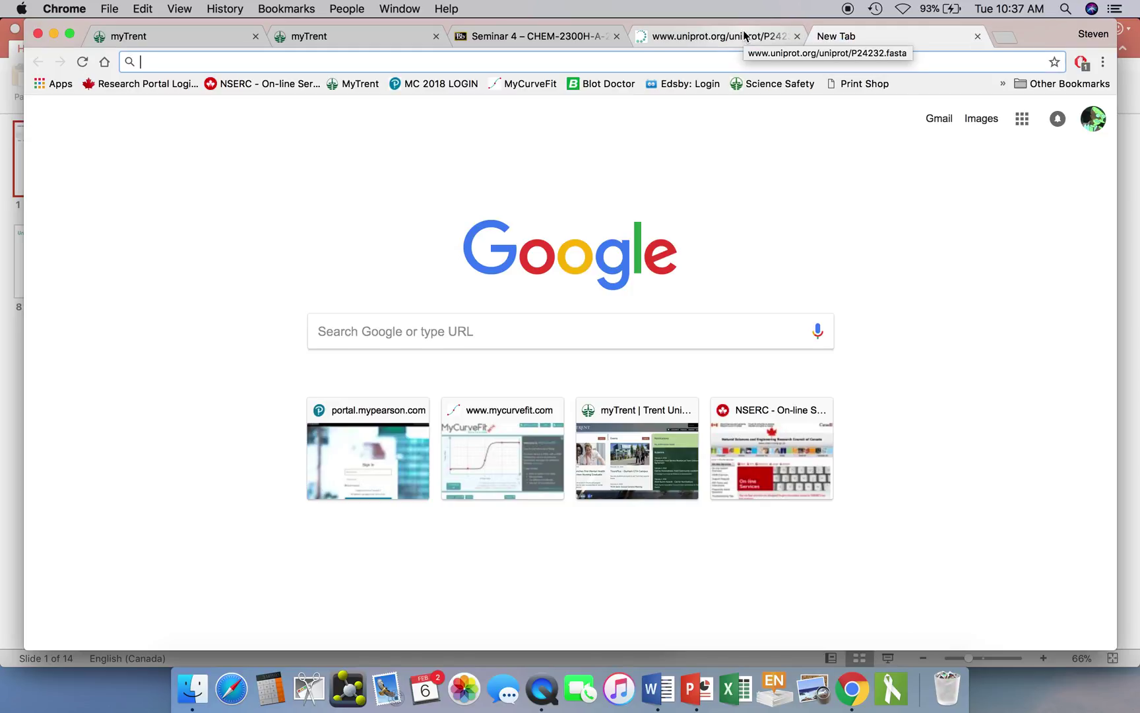
pyautogui.write('expasy')
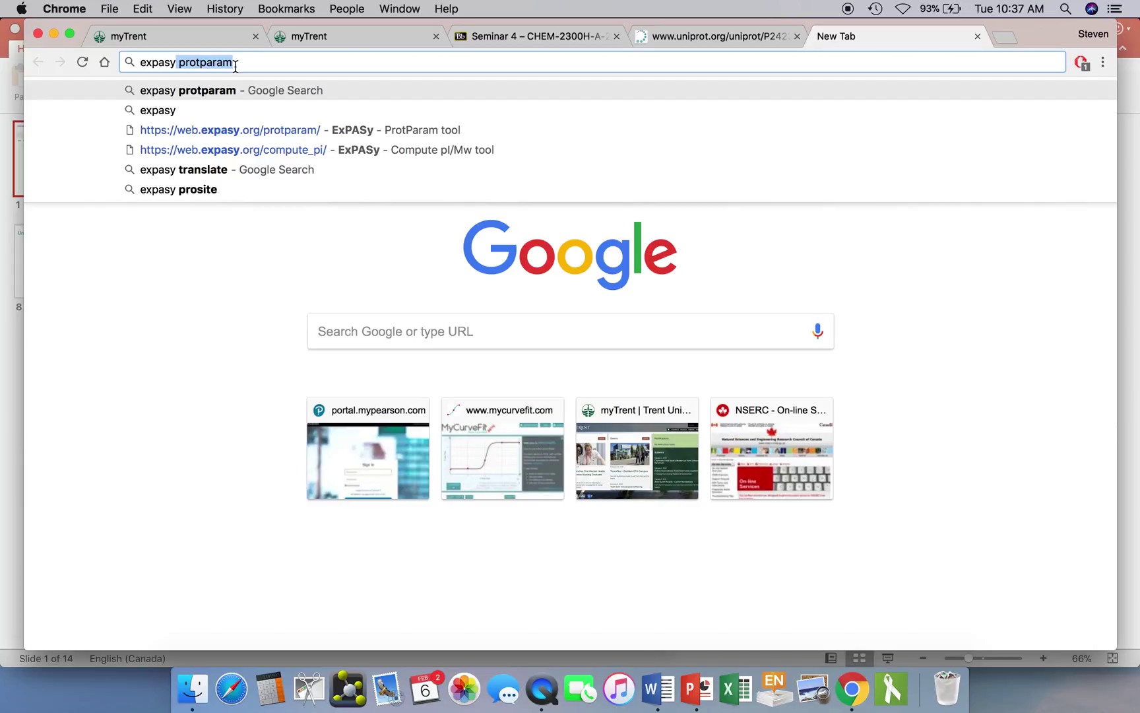
pyautogui.click(251, 62)
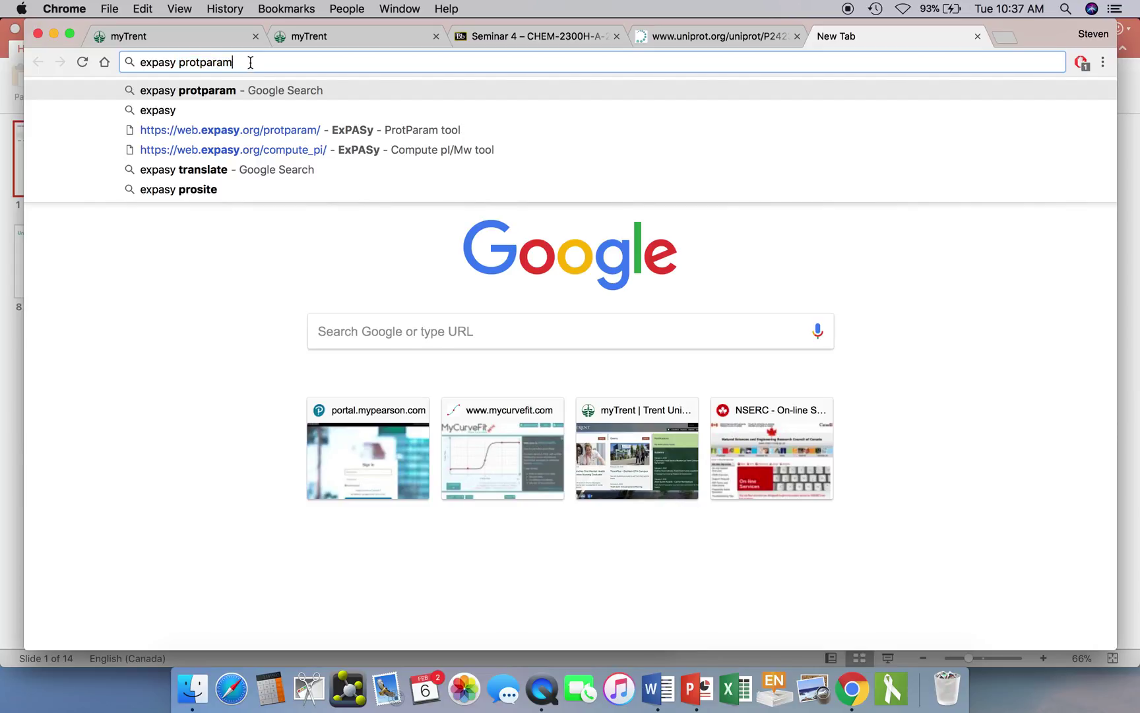
pyautogui.press('Return')
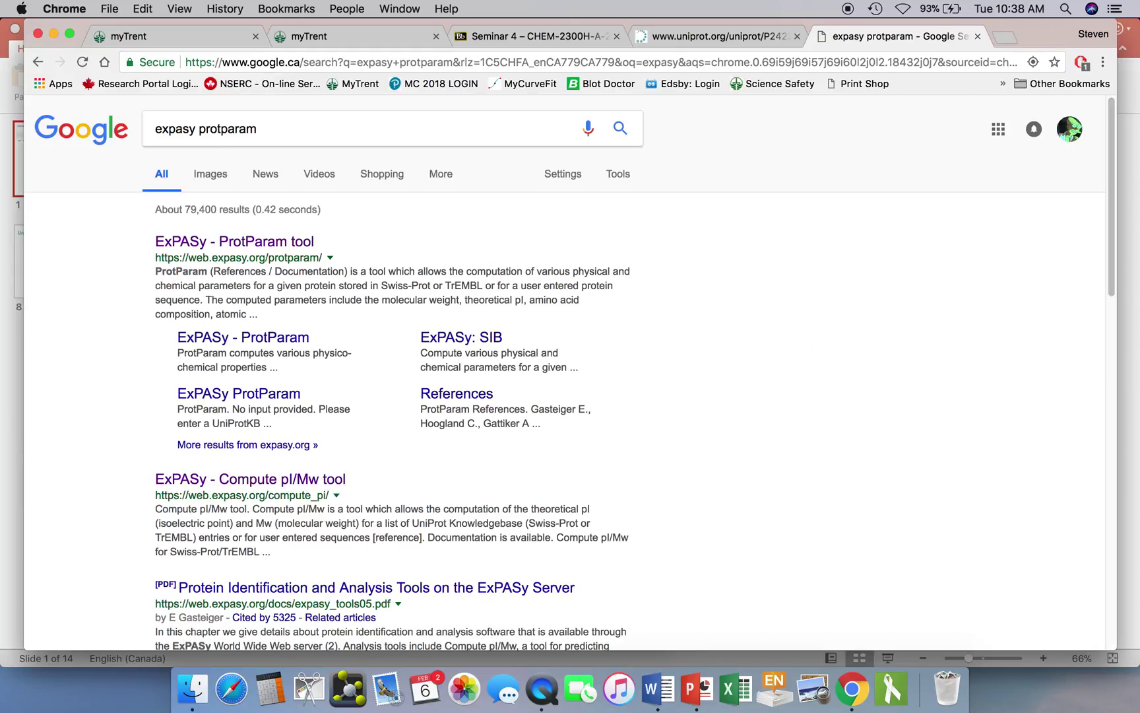
pyautogui.click(211, 252)
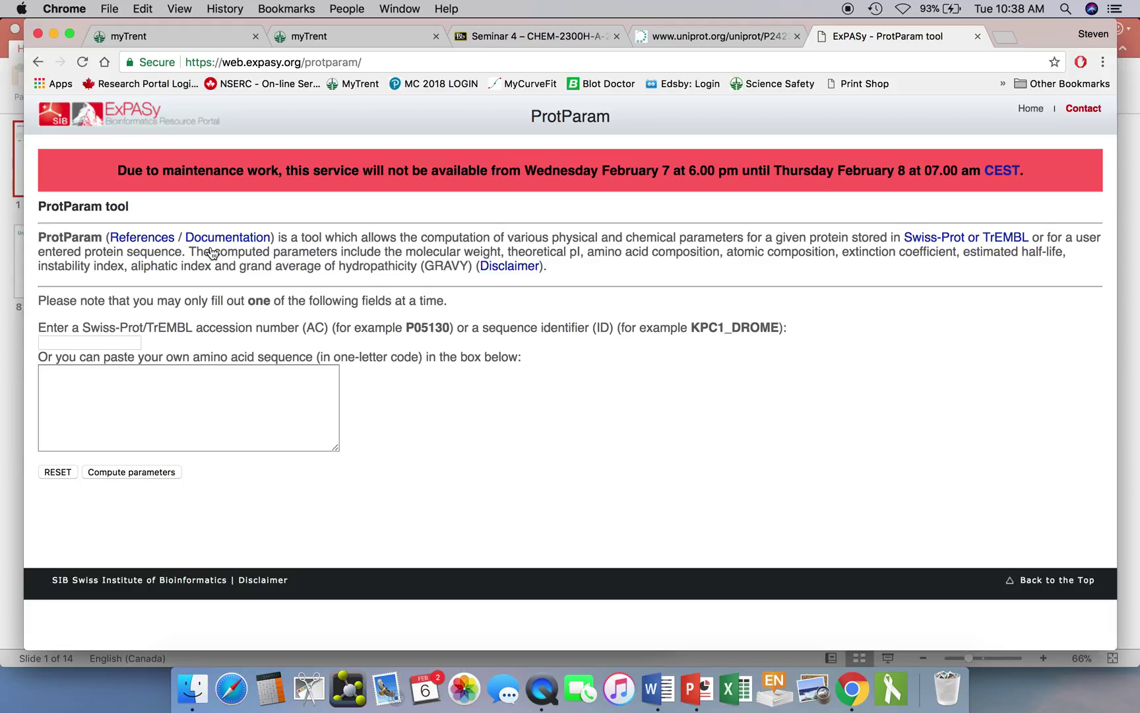
# Paste the sequence into ProtParam and compute: 396 residues, MW 43867.66, pI 5.48
pyautogui.click(117, 396)
pyautogui.click(149, 8)
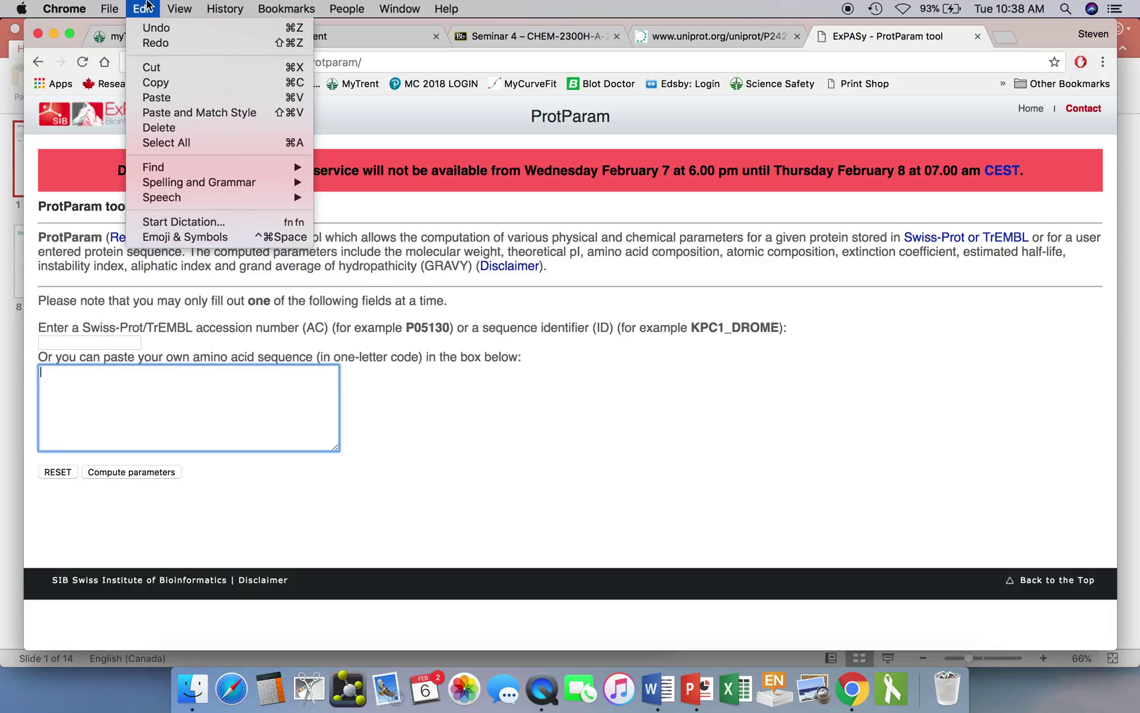
pyautogui.click(159, 97)
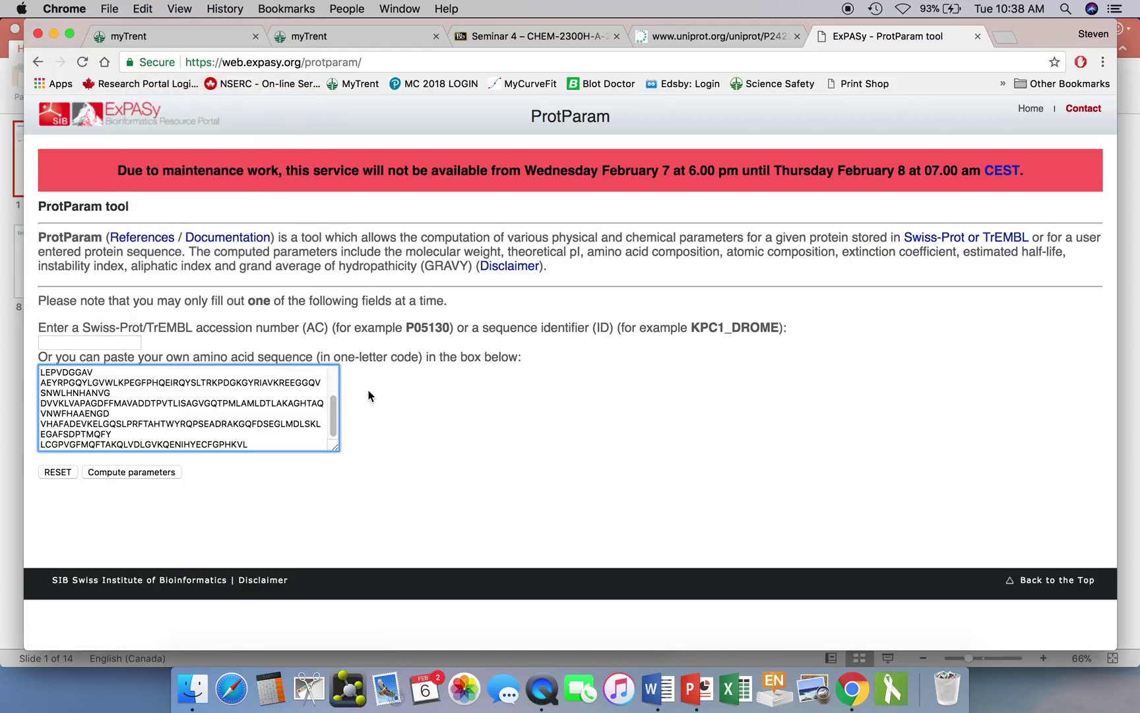
pyautogui.click(144, 472)
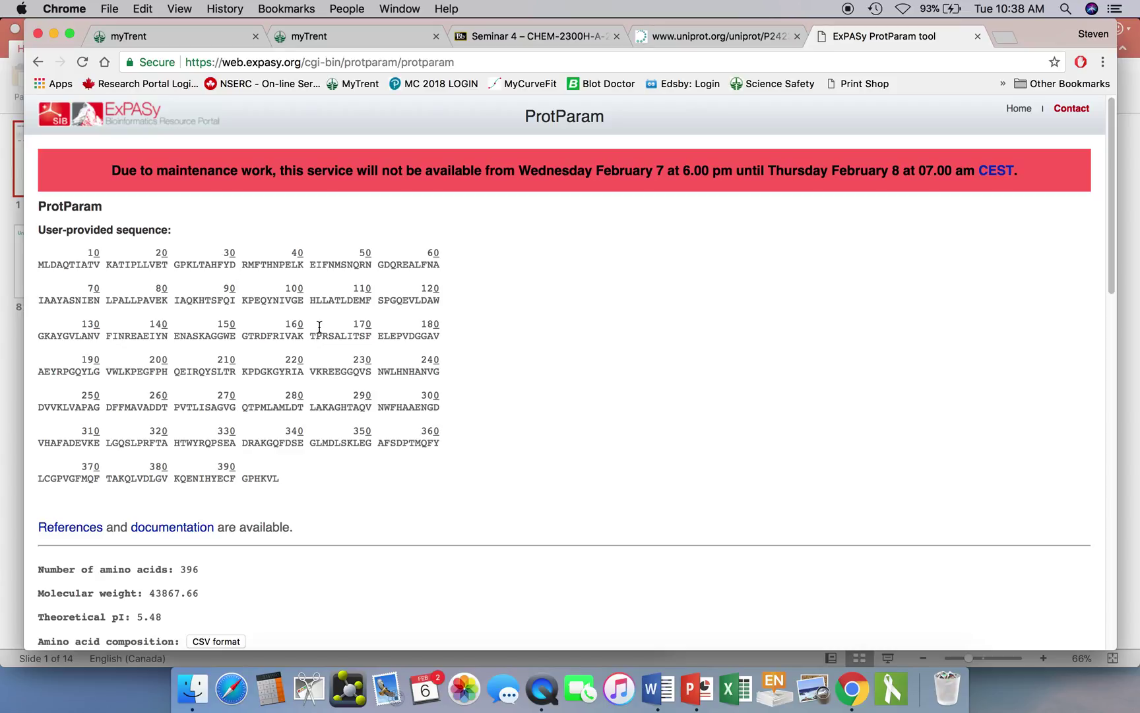
pyautogui.scroll(-1, 467, 378)
pyautogui.scroll(-5, 467, 378)
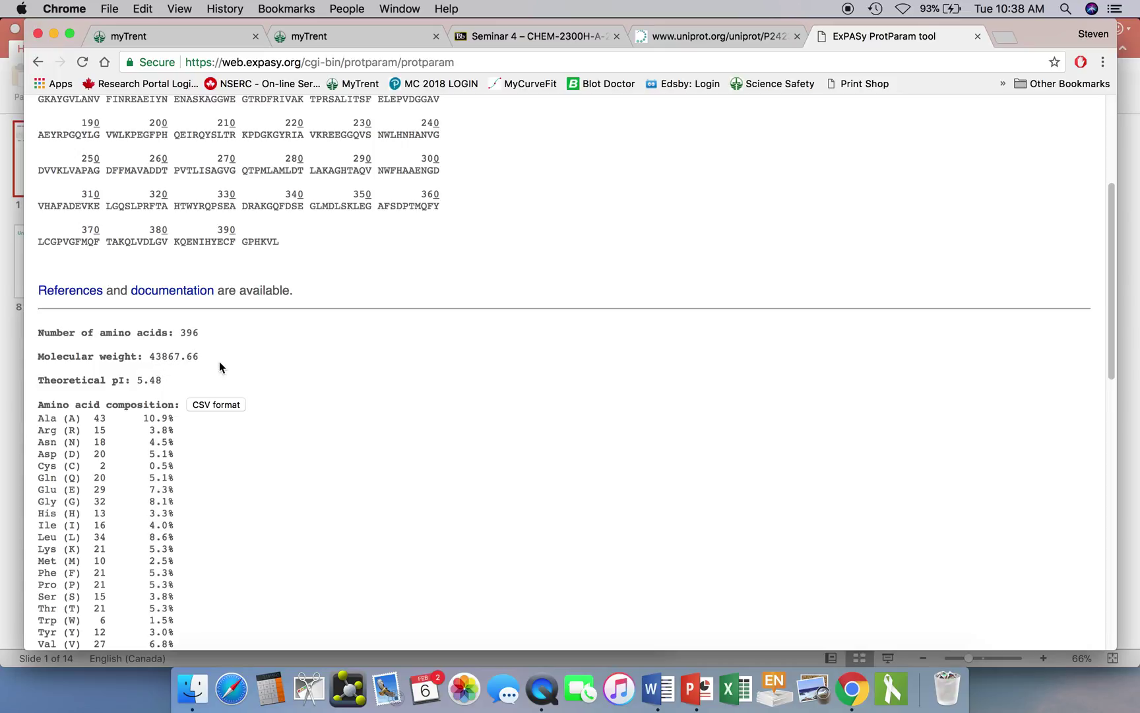
pyautogui.scroll(-1, 219, 367)
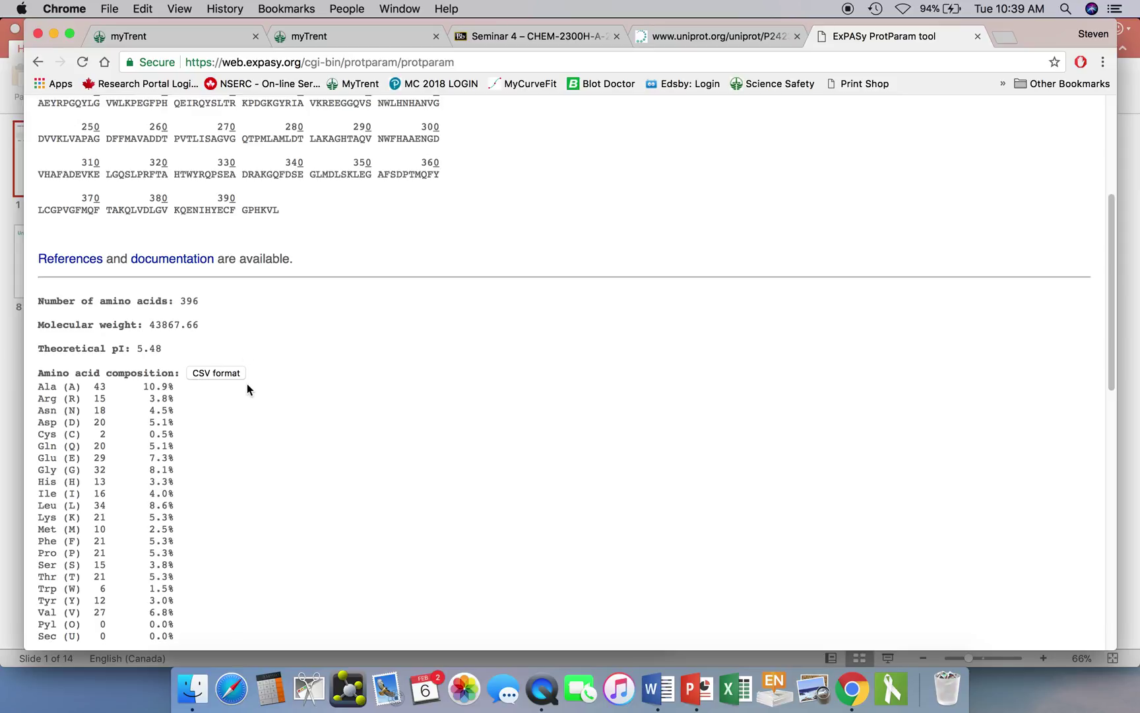
pyautogui.scroll(-3, 219, 417)
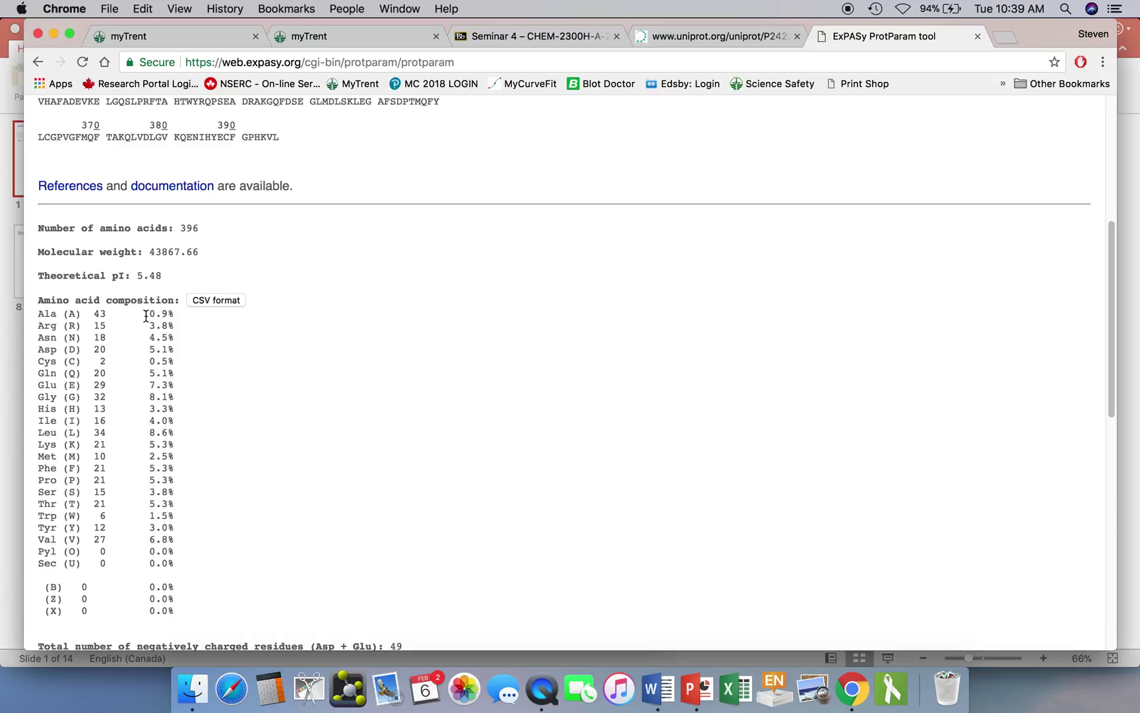
pyautogui.scroll(-2, 146, 316)
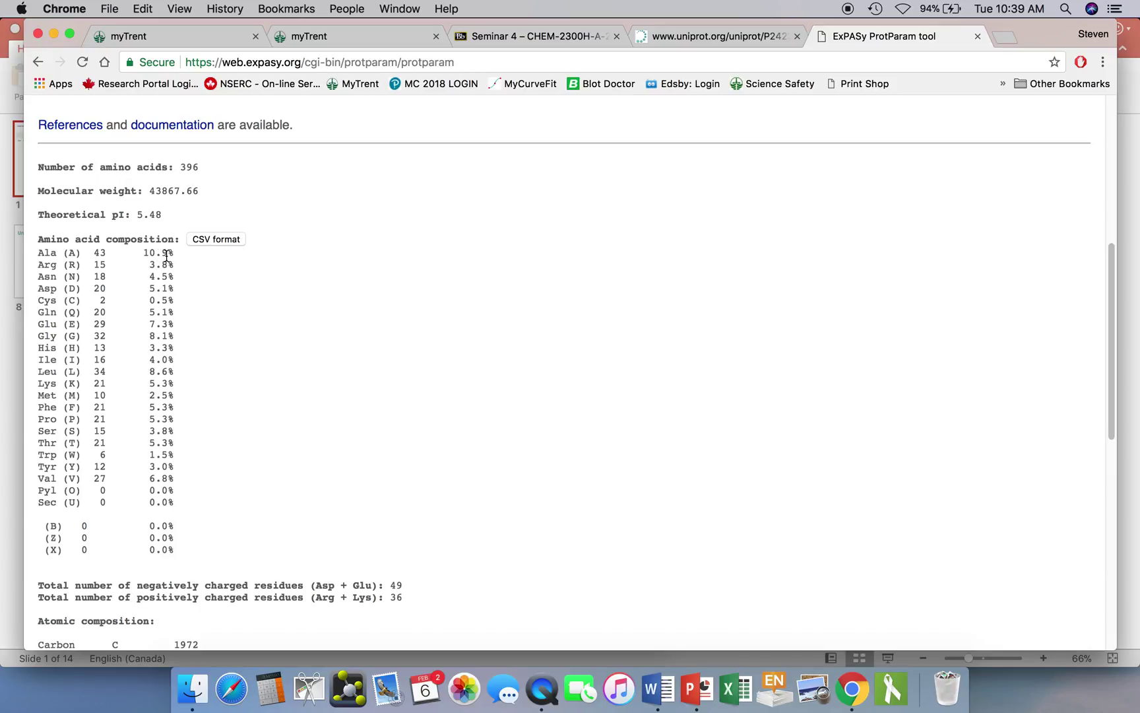
pyautogui.scroll(-3, 153, 274)
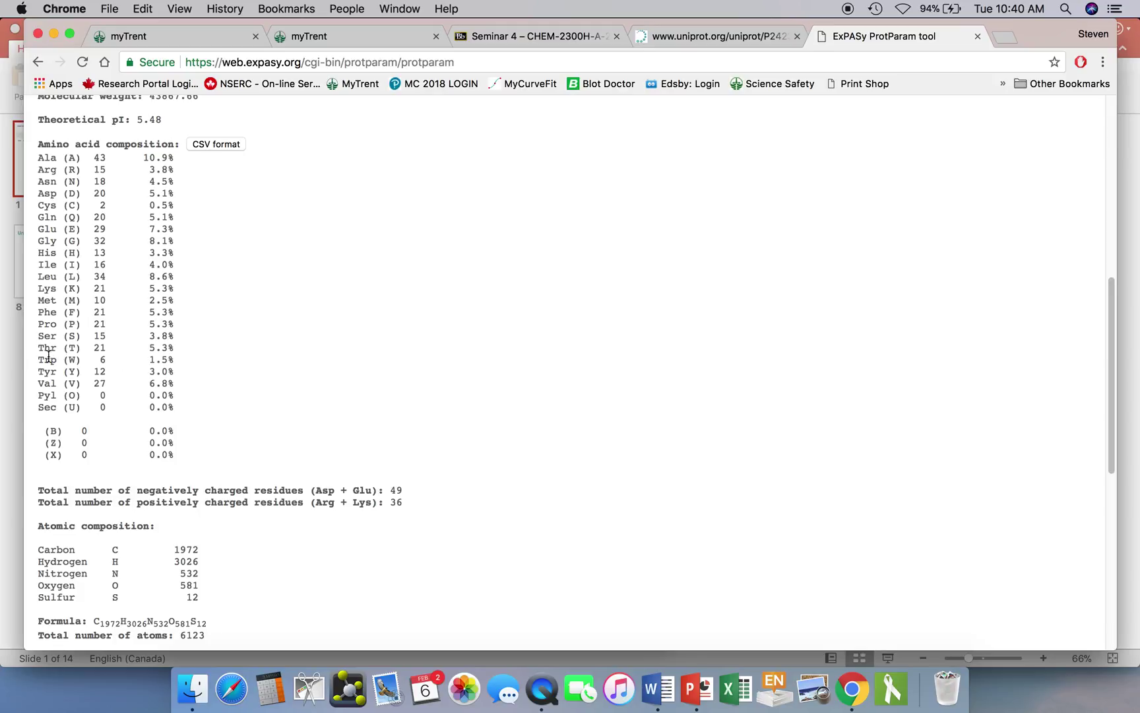
pyautogui.moveTo(37, 359); pyautogui.dragTo(175, 360)
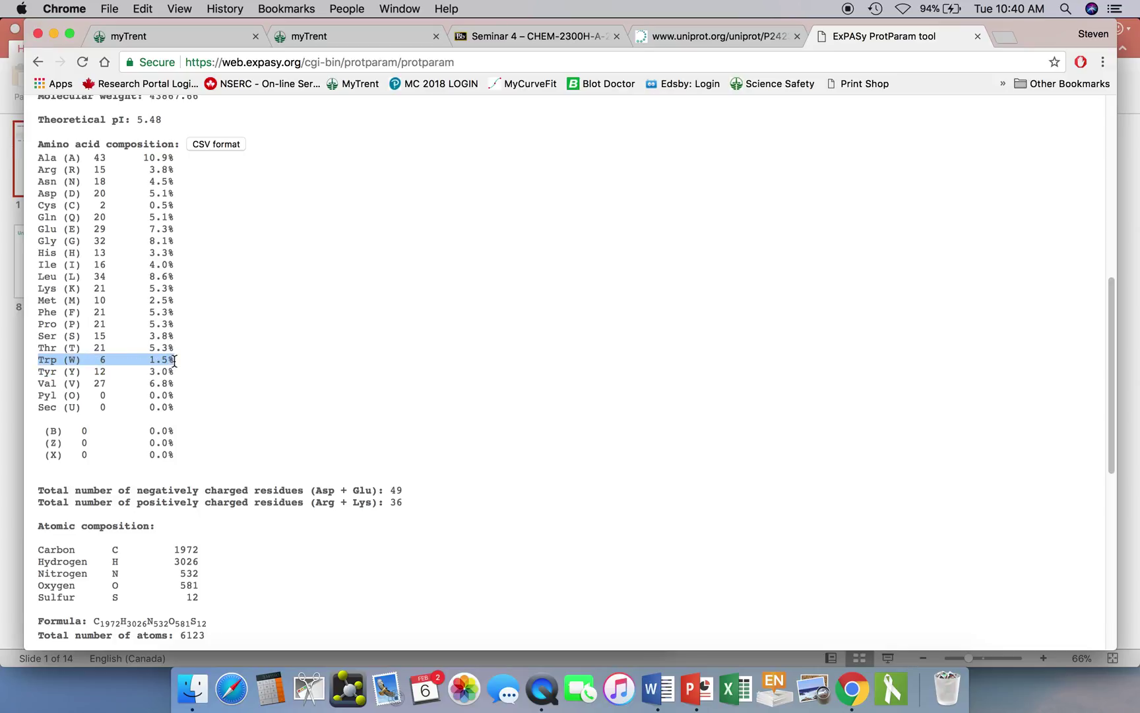
pyautogui.click(303, 345)
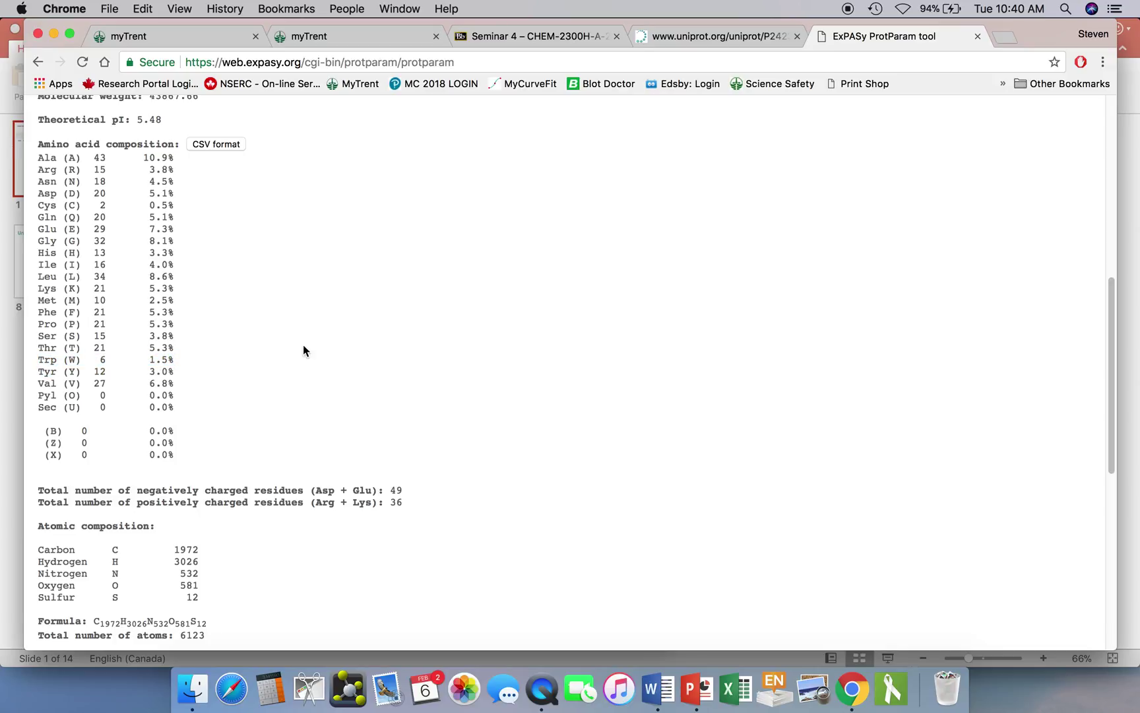
pyautogui.scroll(-5, 302, 346)
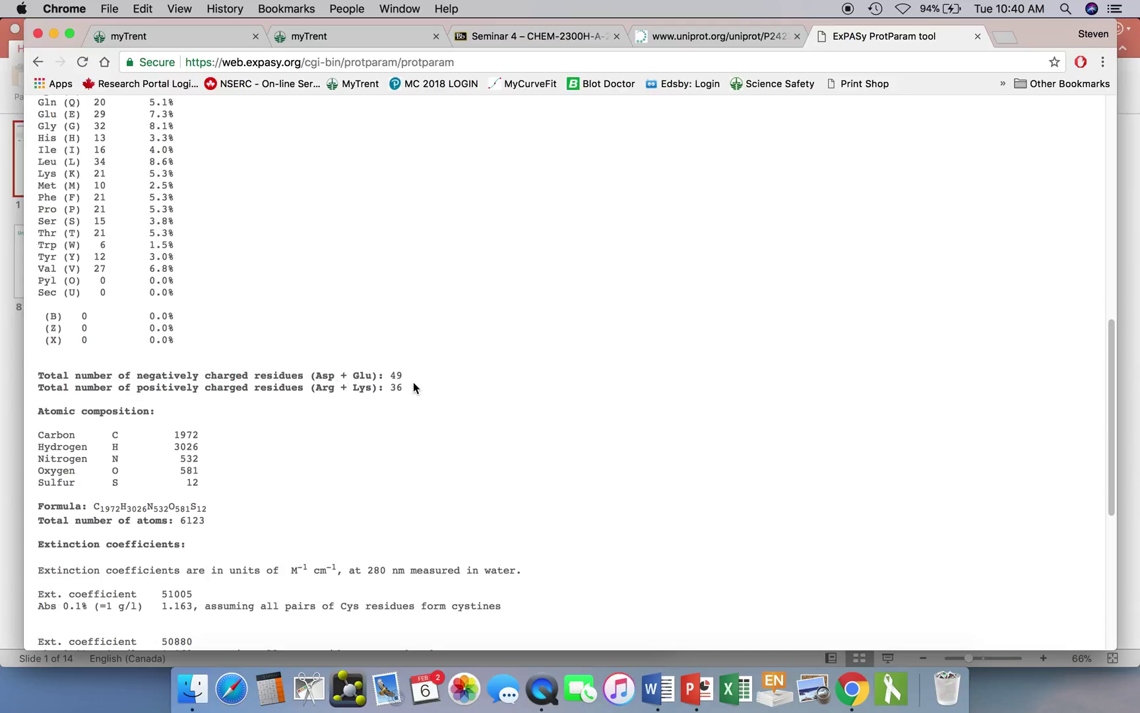
pyautogui.moveTo(405, 378); pyautogui.dragTo(310, 371)
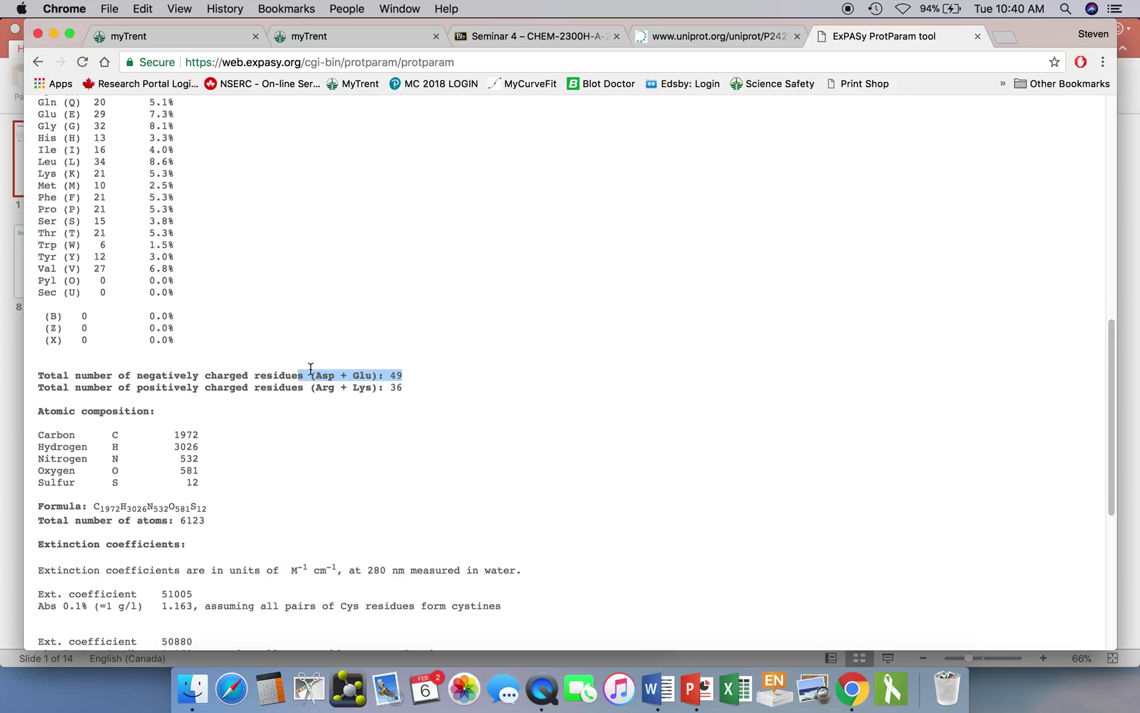
pyautogui.click(356, 328)
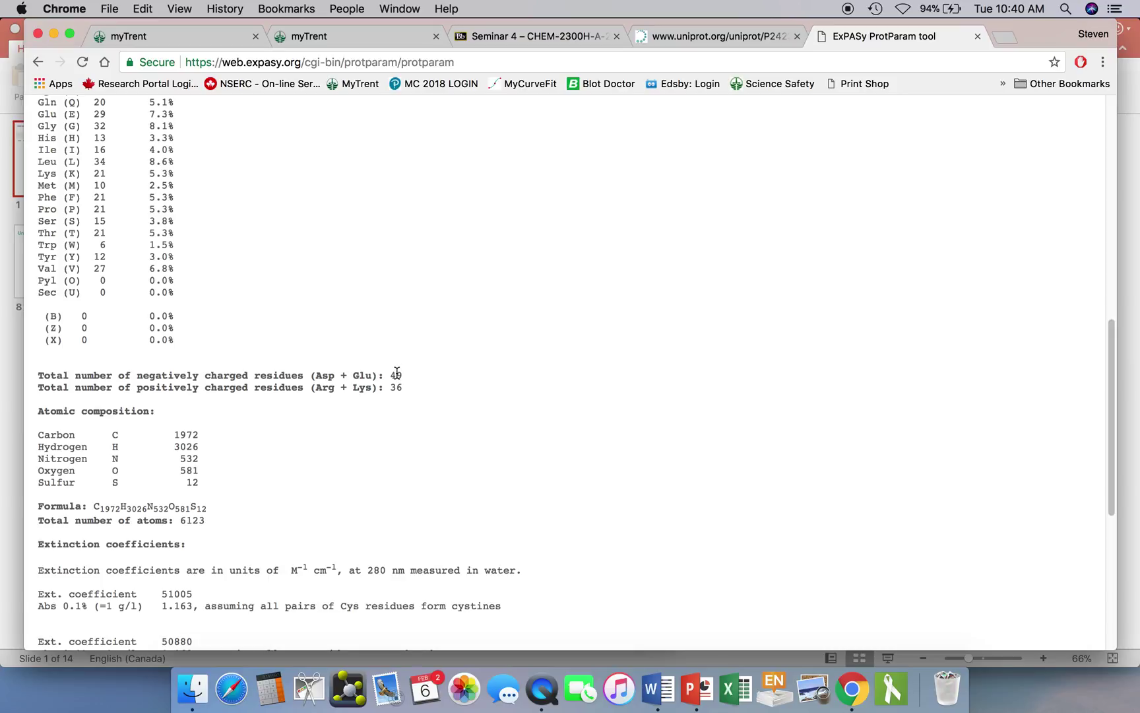
pyautogui.scroll(-5, 398, 413)
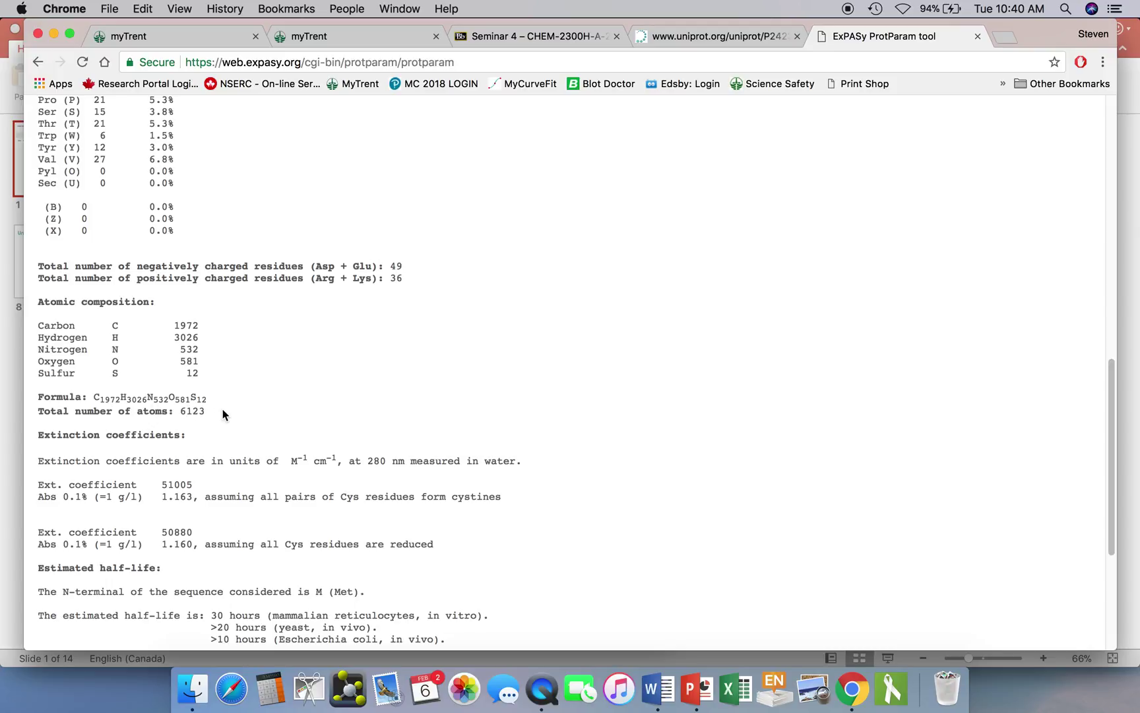
pyautogui.scroll(-2, 238, 415)
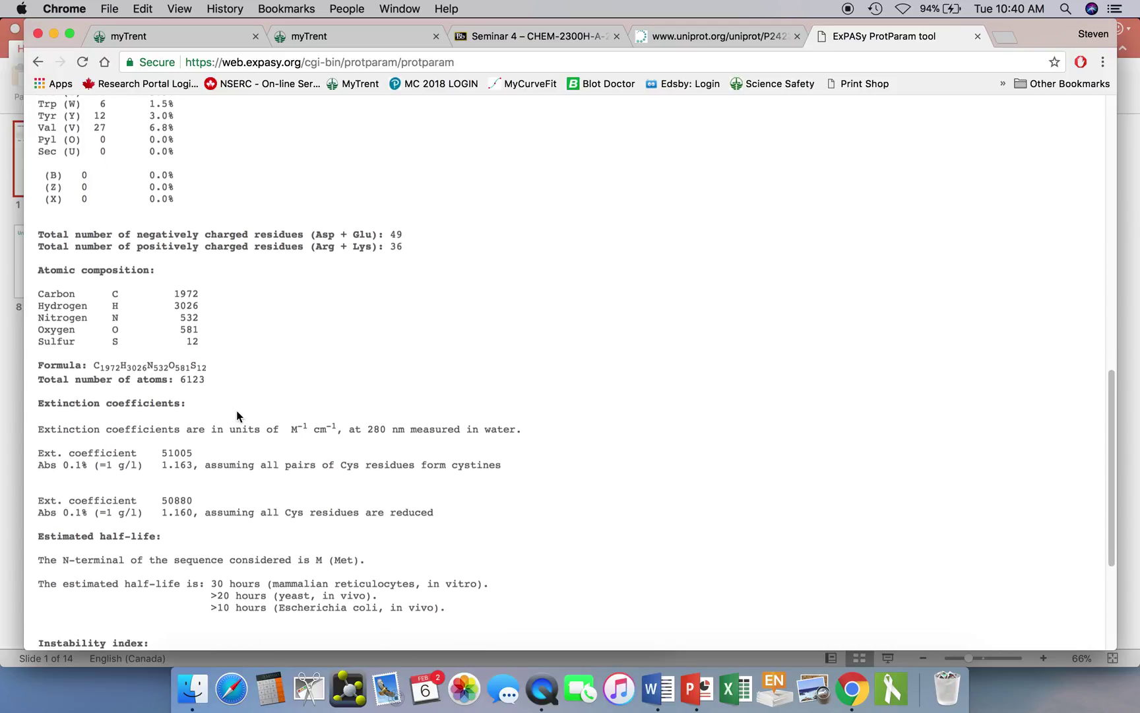
pyautogui.scroll(-3, 237, 413)
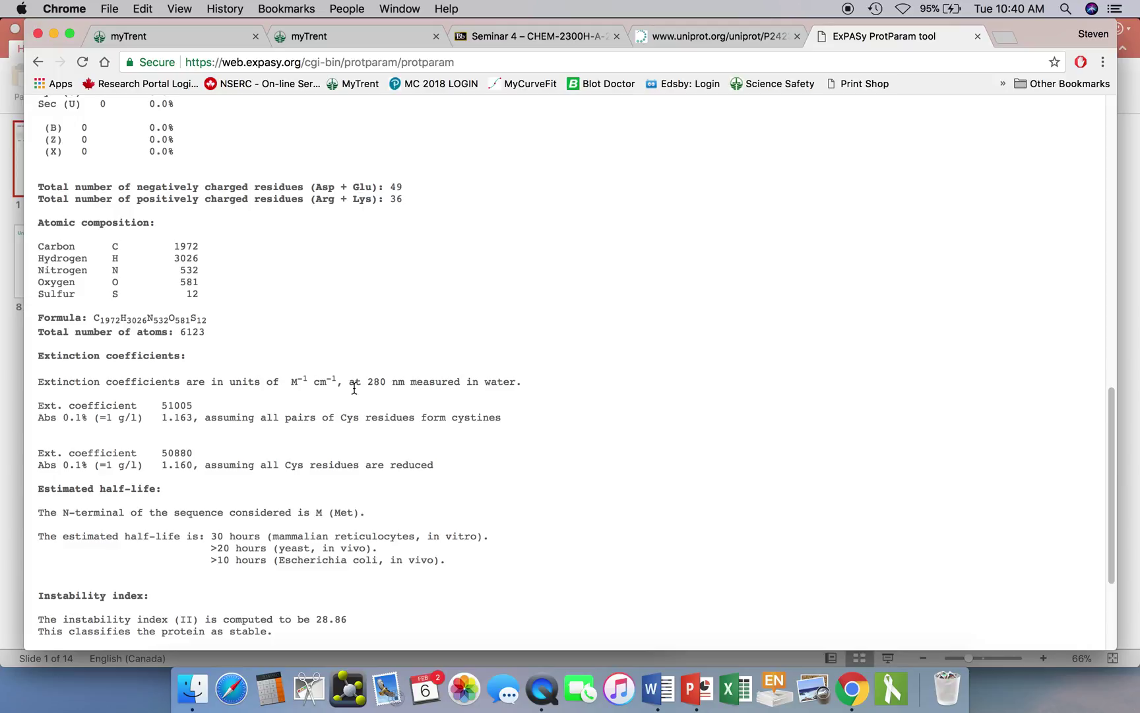
pyautogui.scroll(-3, 354, 388)
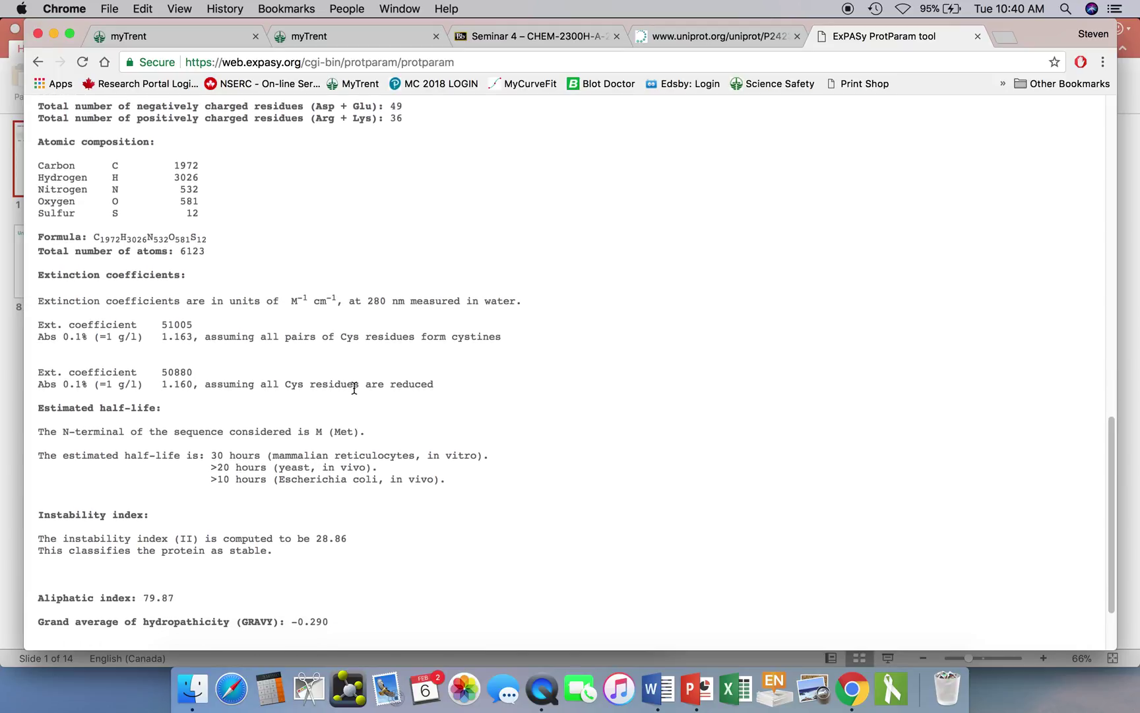
pyautogui.scroll(-2, 354, 388)
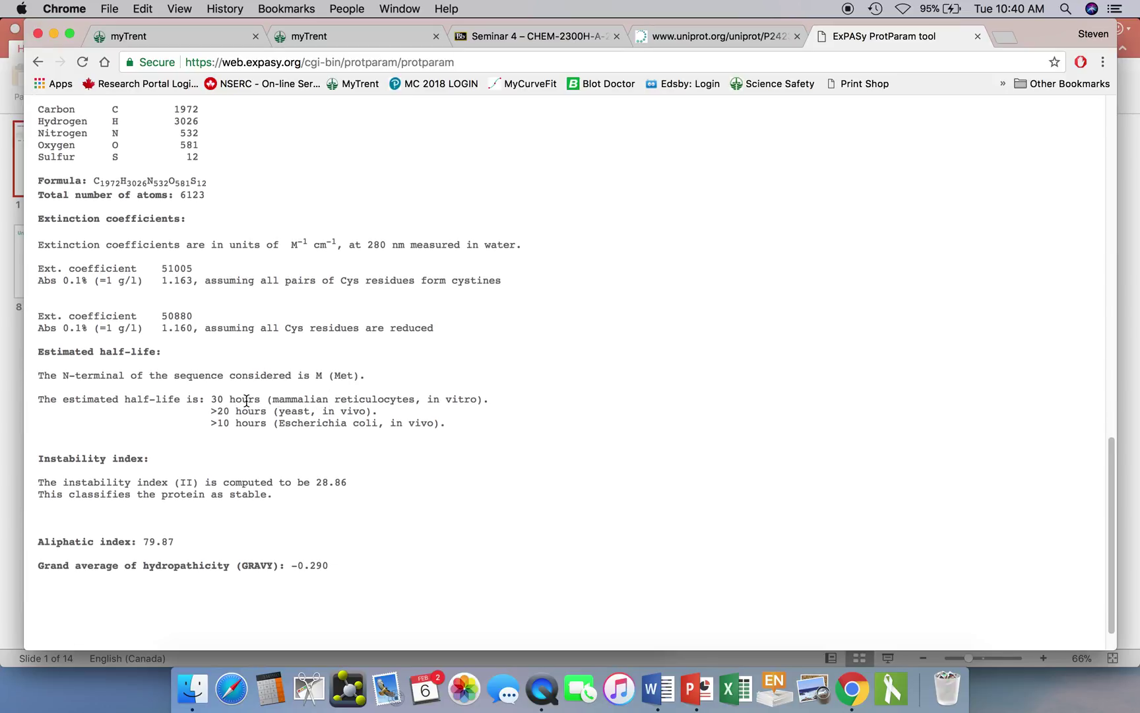
pyautogui.scroll(-2, 246, 400)
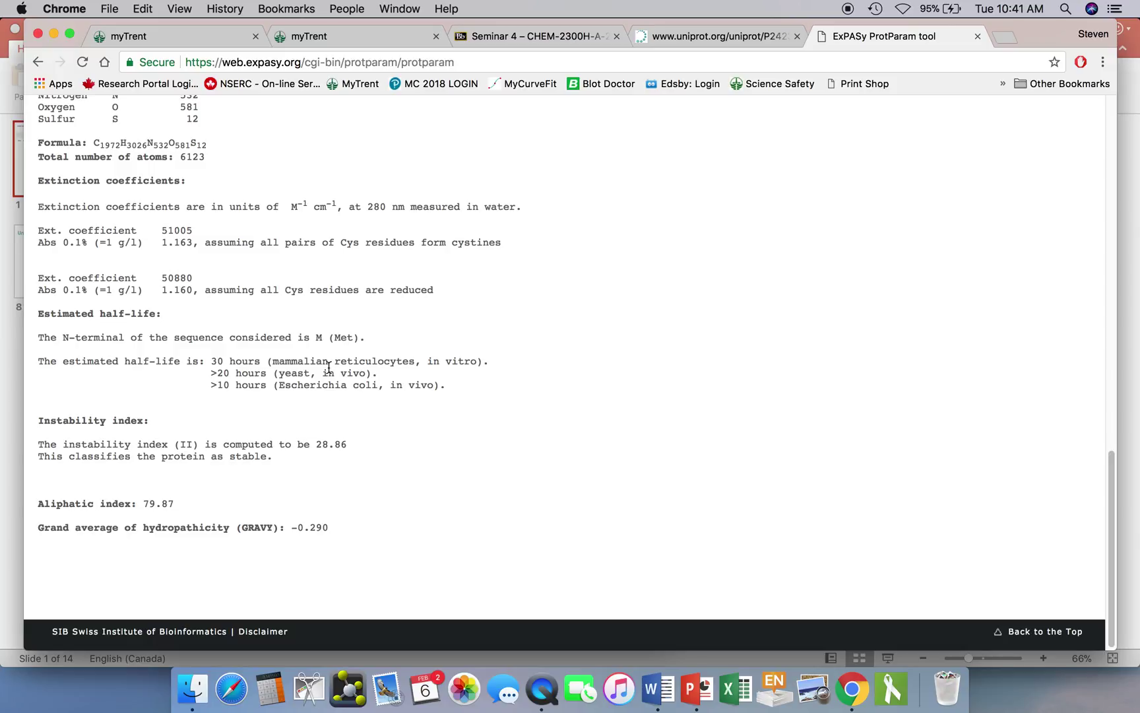
# Close ProtParam, return to the P24232 entry, and enter the query 'flavohemoglobin giardia'
pyautogui.click(977, 37)
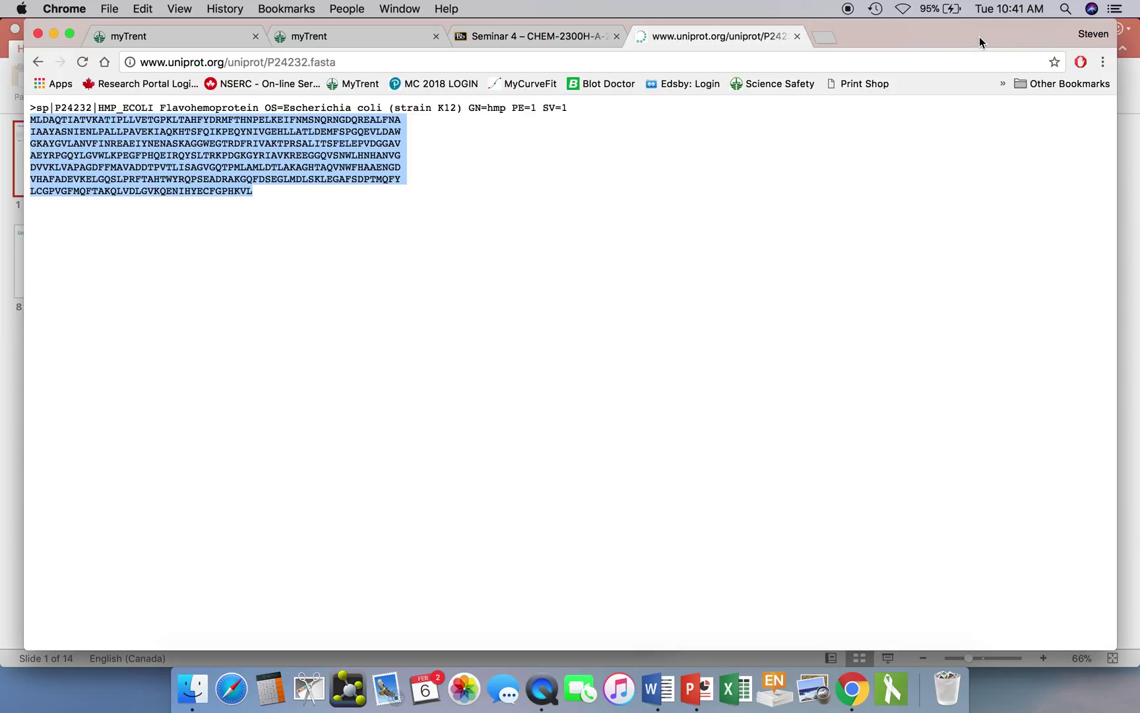
pyautogui.click(35, 63)
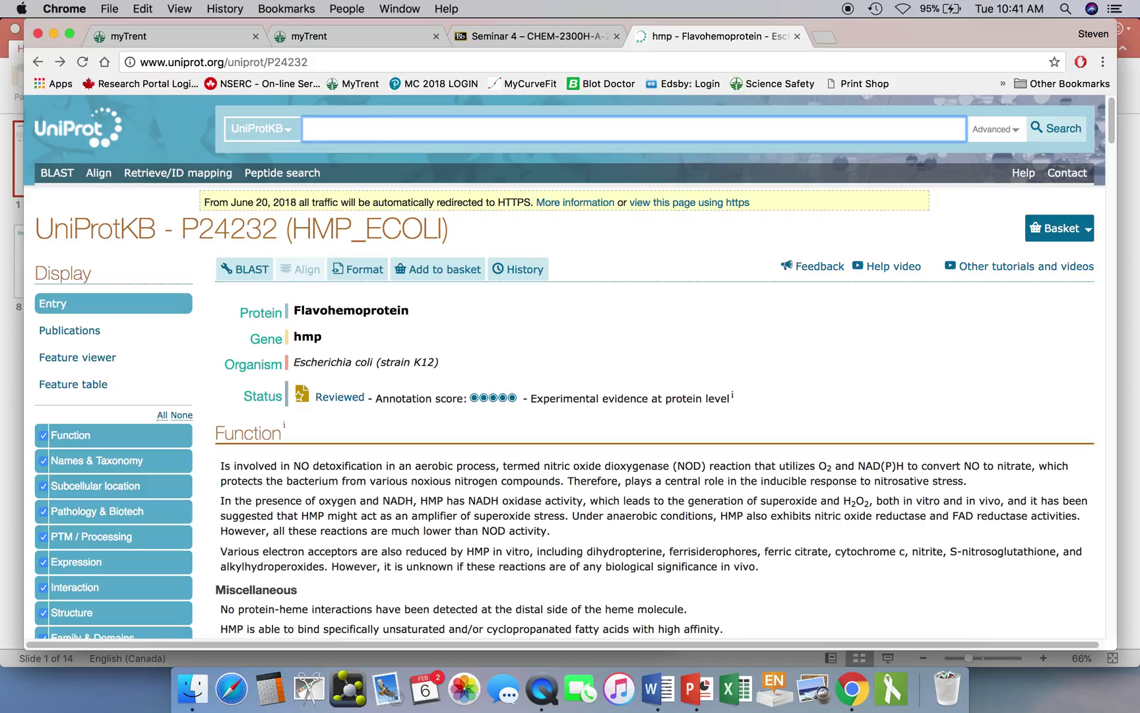
pyautogui.write('flavohem')
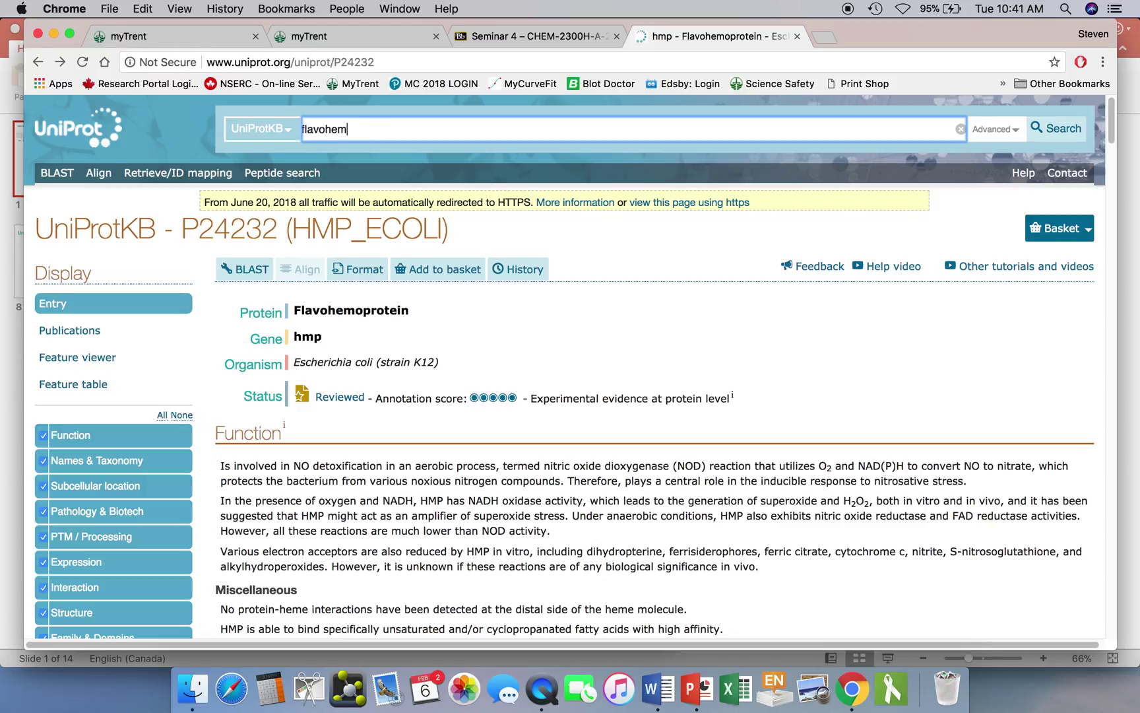
pyautogui.write('oglobin g')
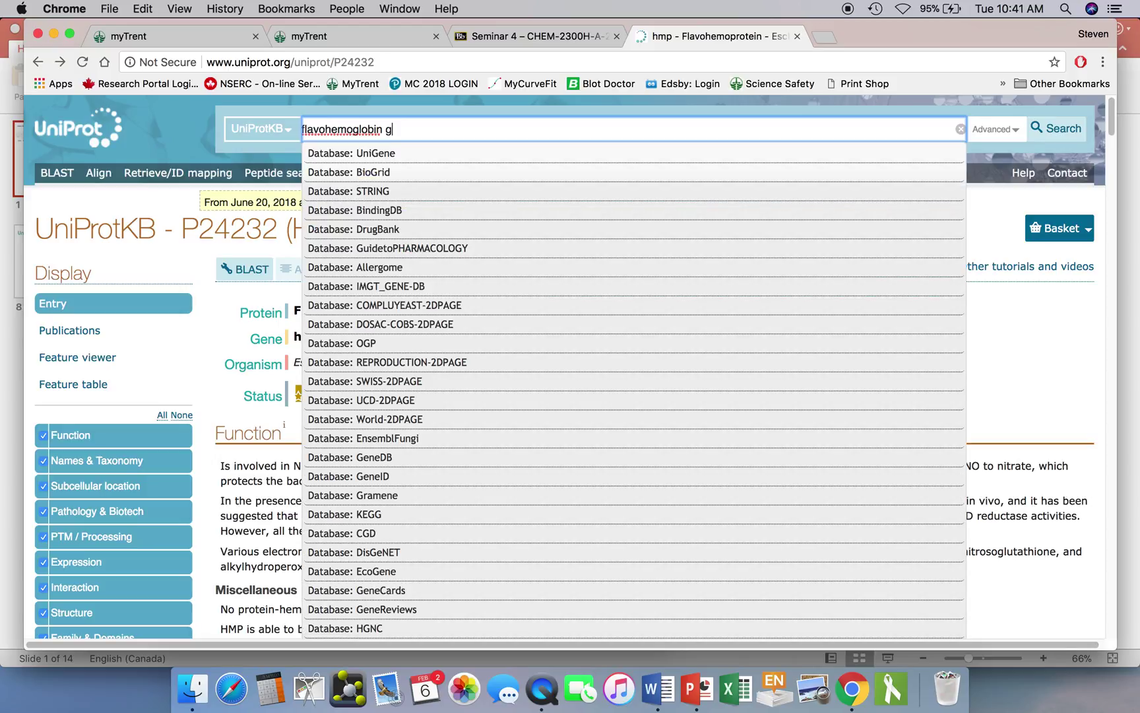
pyautogui.write('iardia')
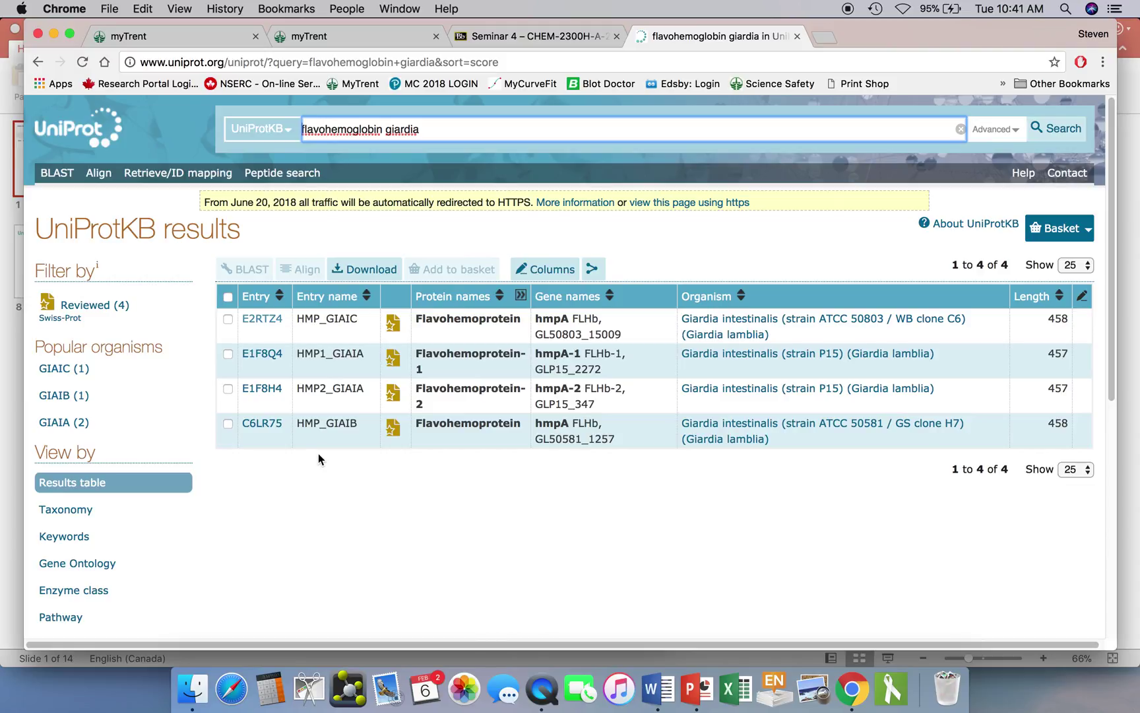
# Open Giardia entry E2RTZ4, expand its '2 Publications' evidence, and scroll through the entry
pyautogui.click(262, 319)
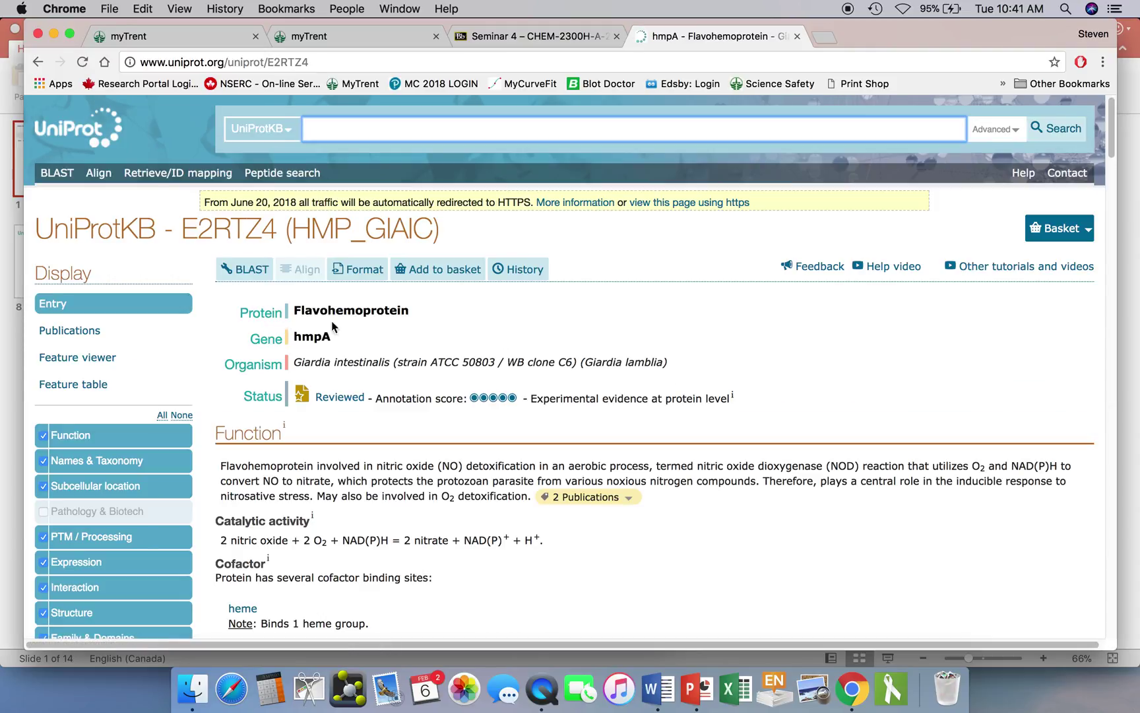
pyautogui.scroll(-3, 641, 342)
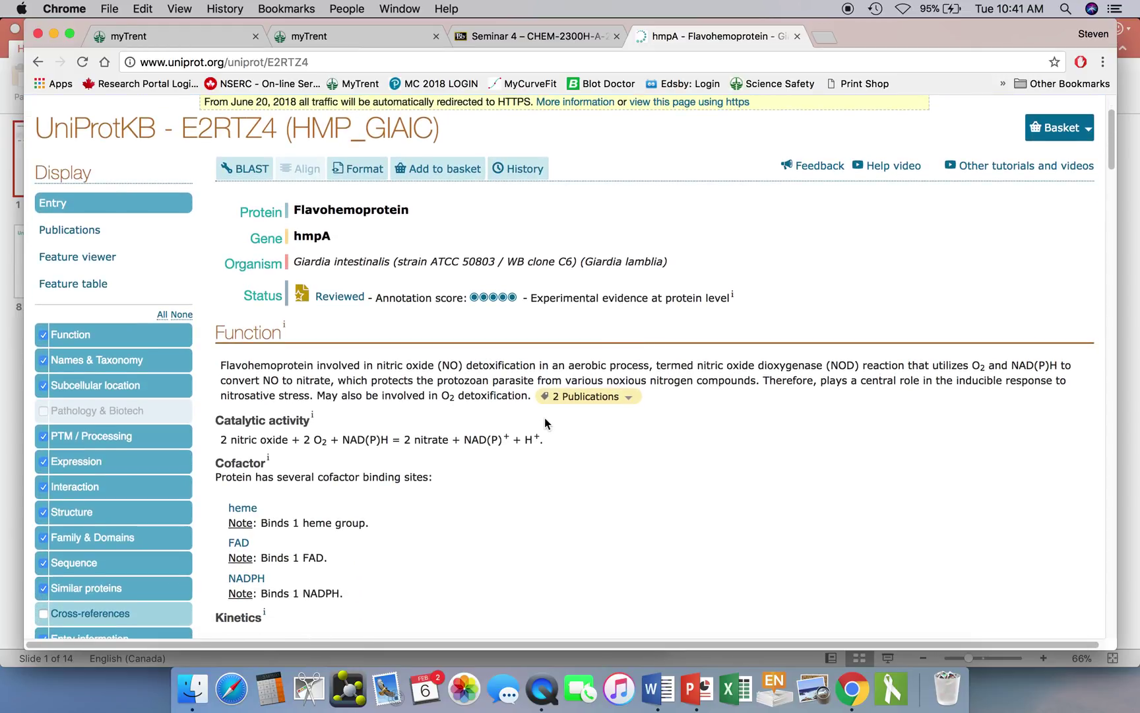
pyautogui.click(599, 397)
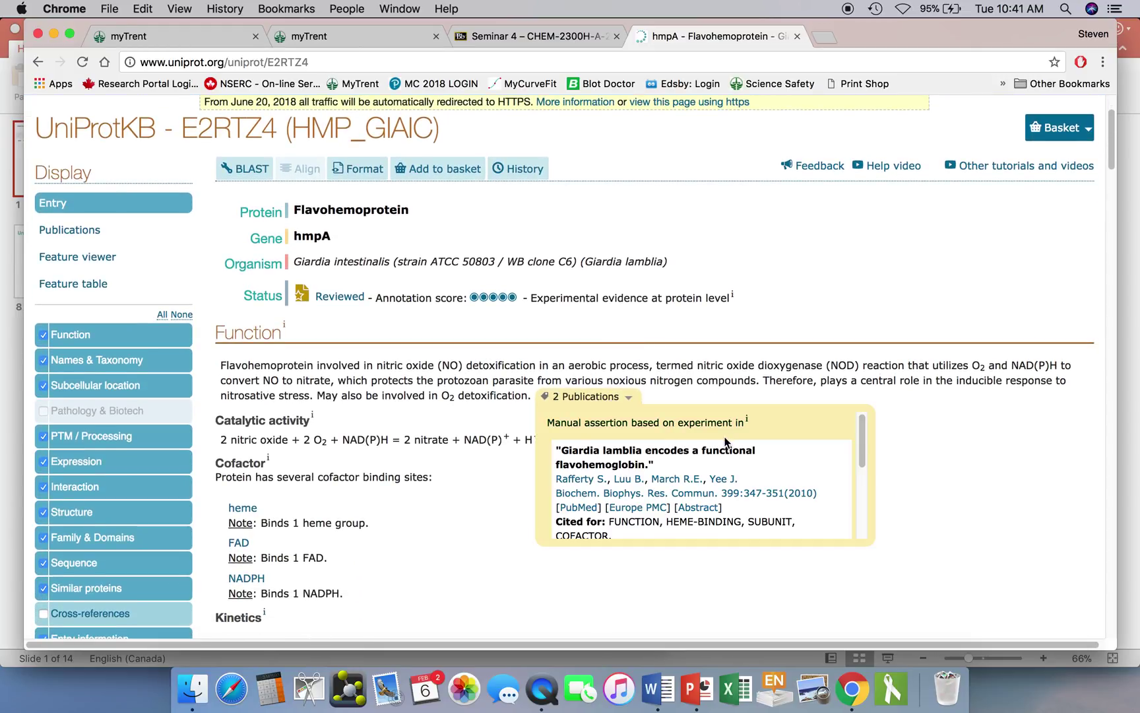
pyautogui.scroll(-2, 726, 441)
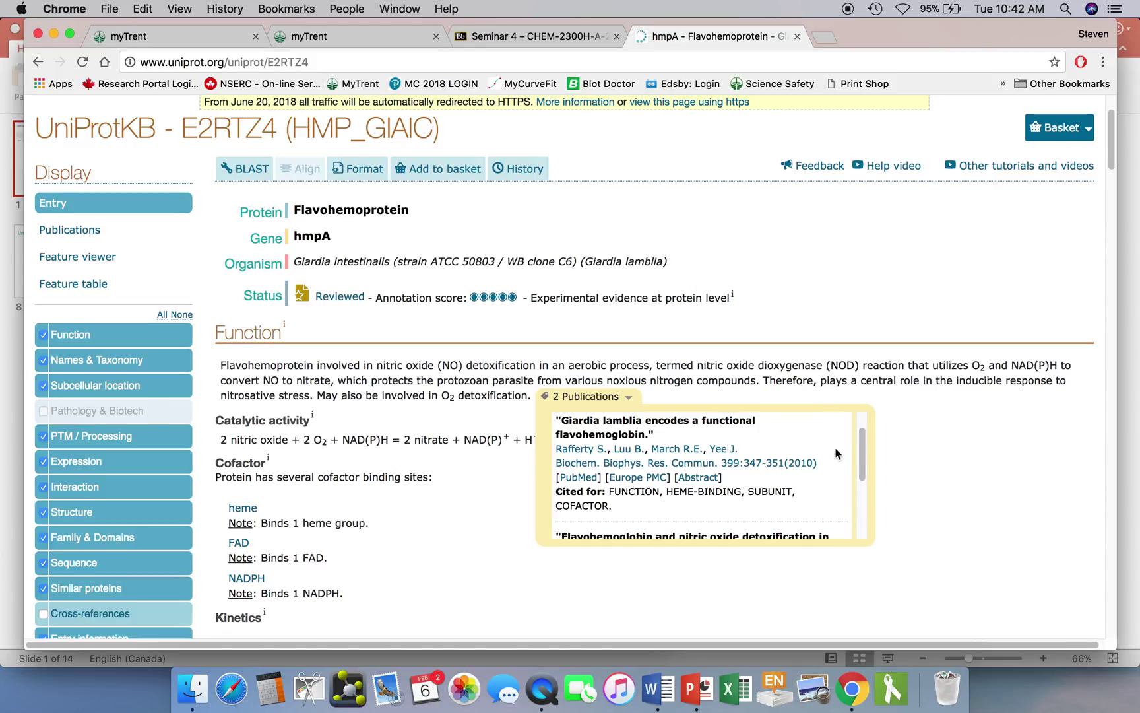
pyautogui.scroll(-5, 941, 451)
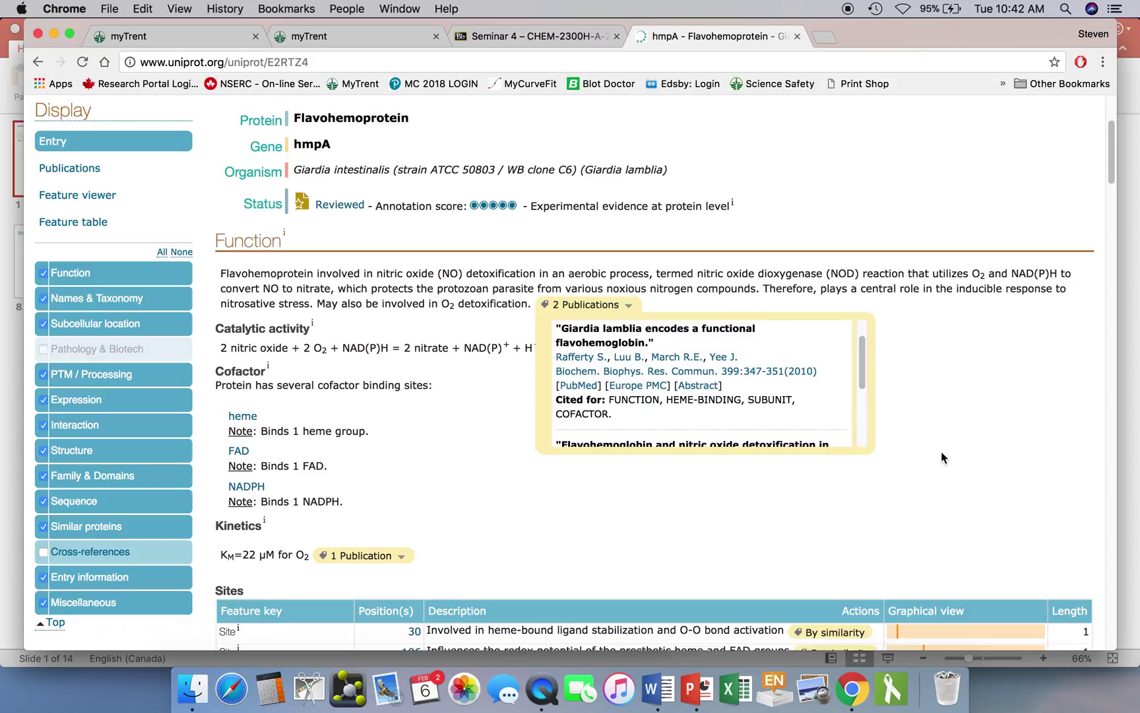
pyautogui.scroll(-1, 941, 455)
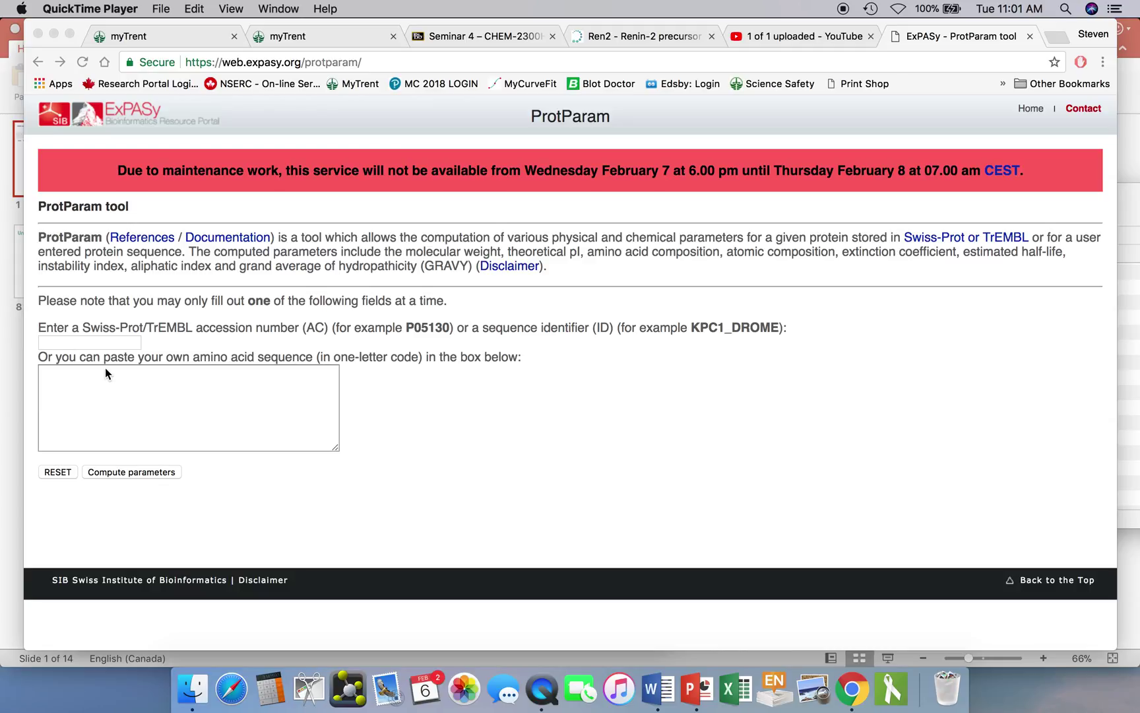
# Enter accession P00796 in the ProtParam form and compute its parameters
pyautogui.click(104, 396)
pyautogui.click(105, 395)
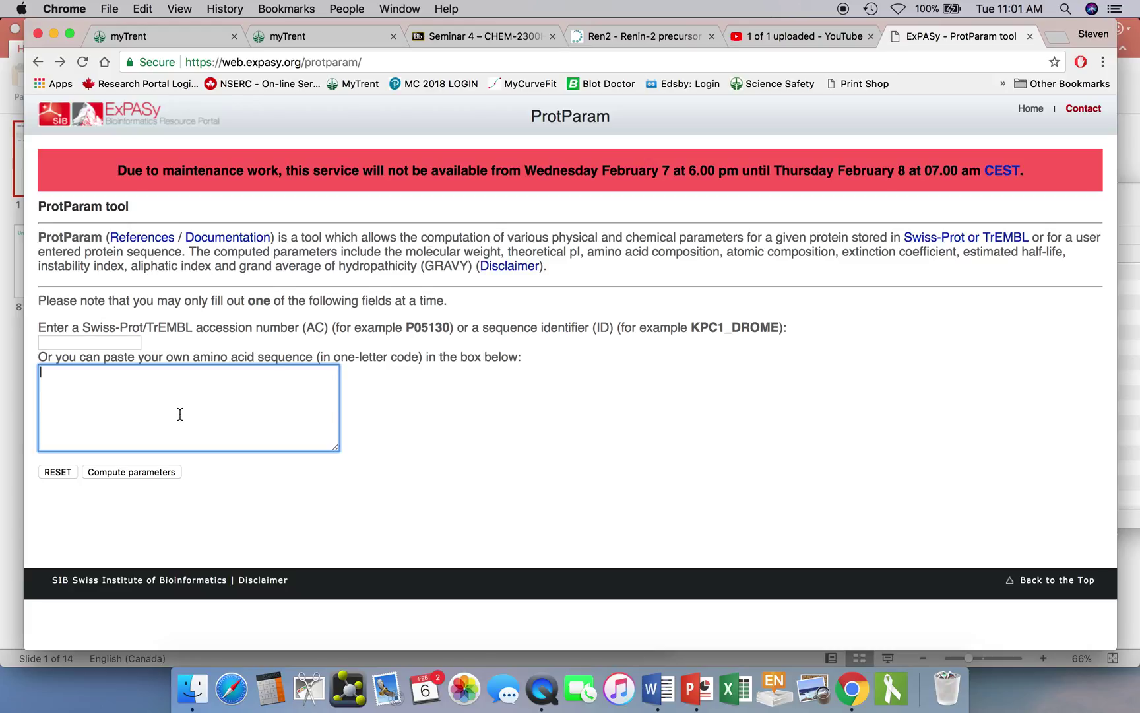
pyautogui.click(123, 340)
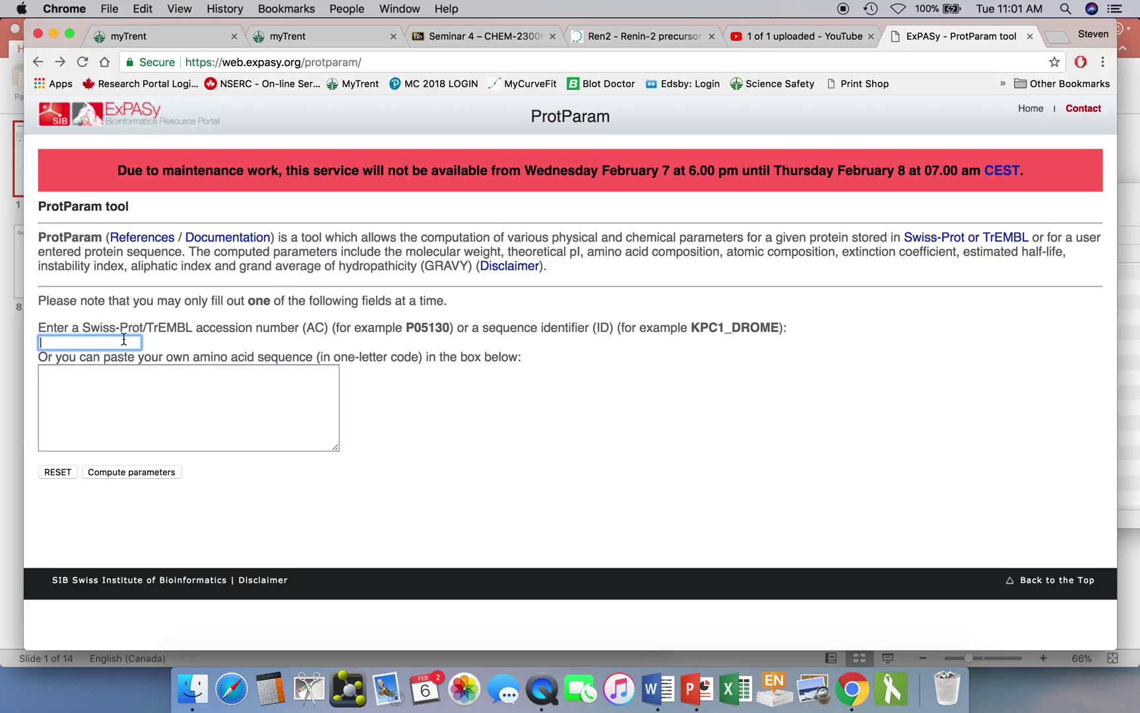
pyautogui.write('P00796')
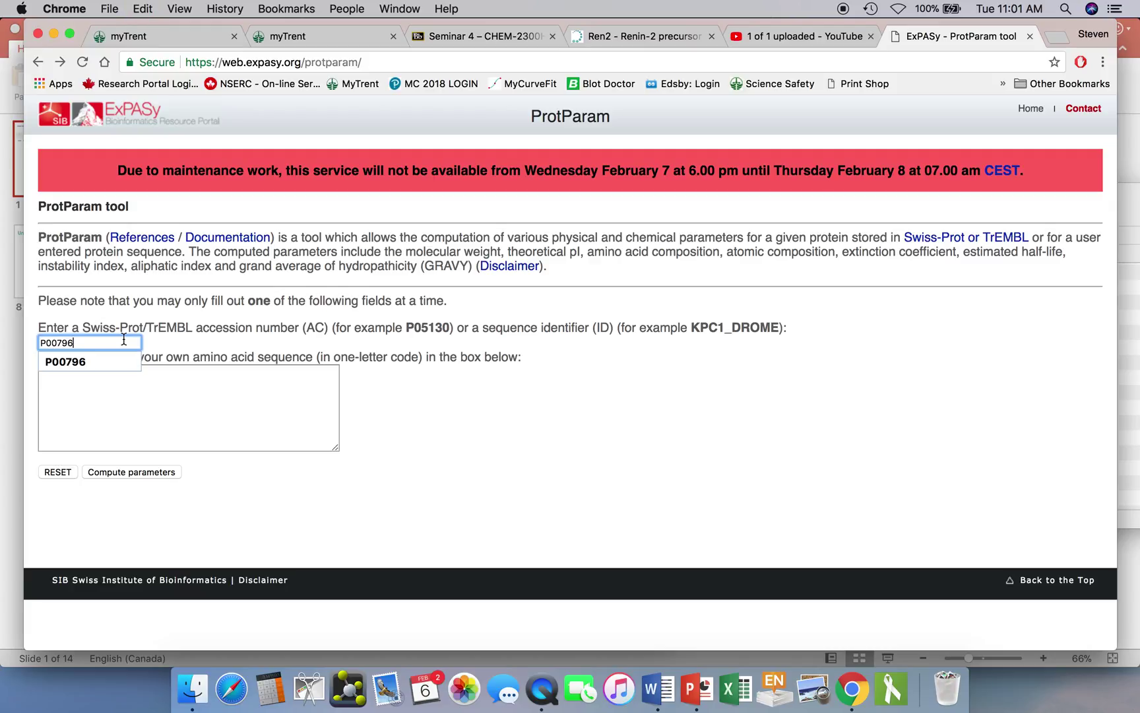
pyautogui.click(95, 361)
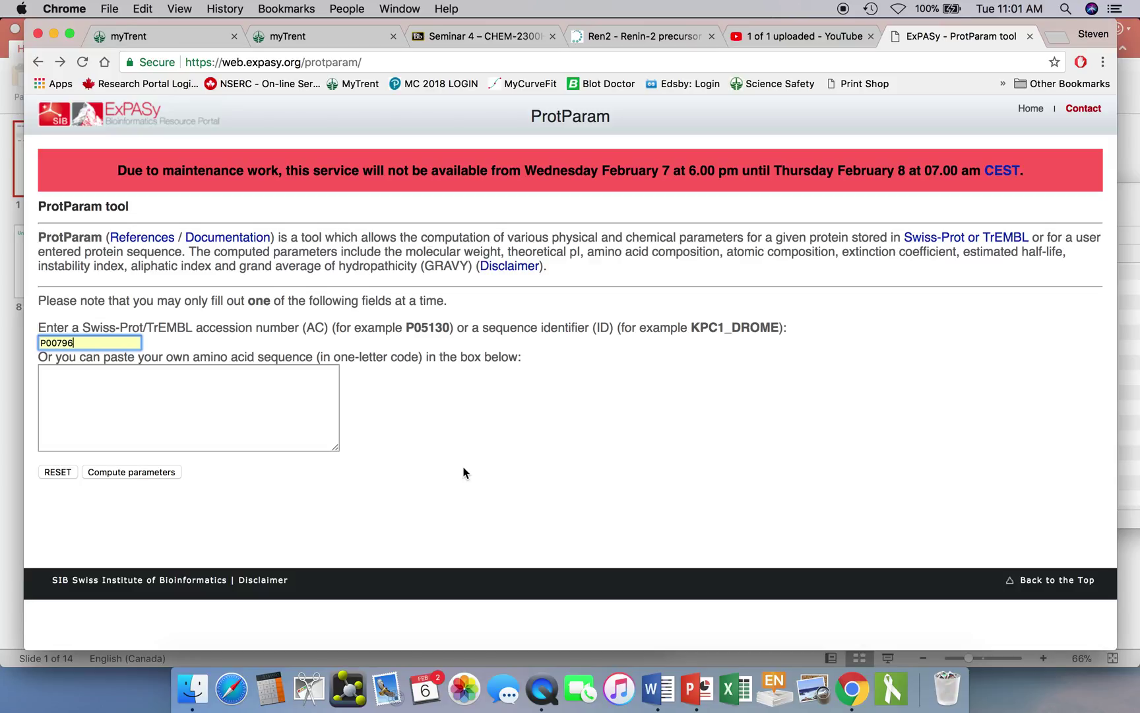
pyautogui.click(131, 473)
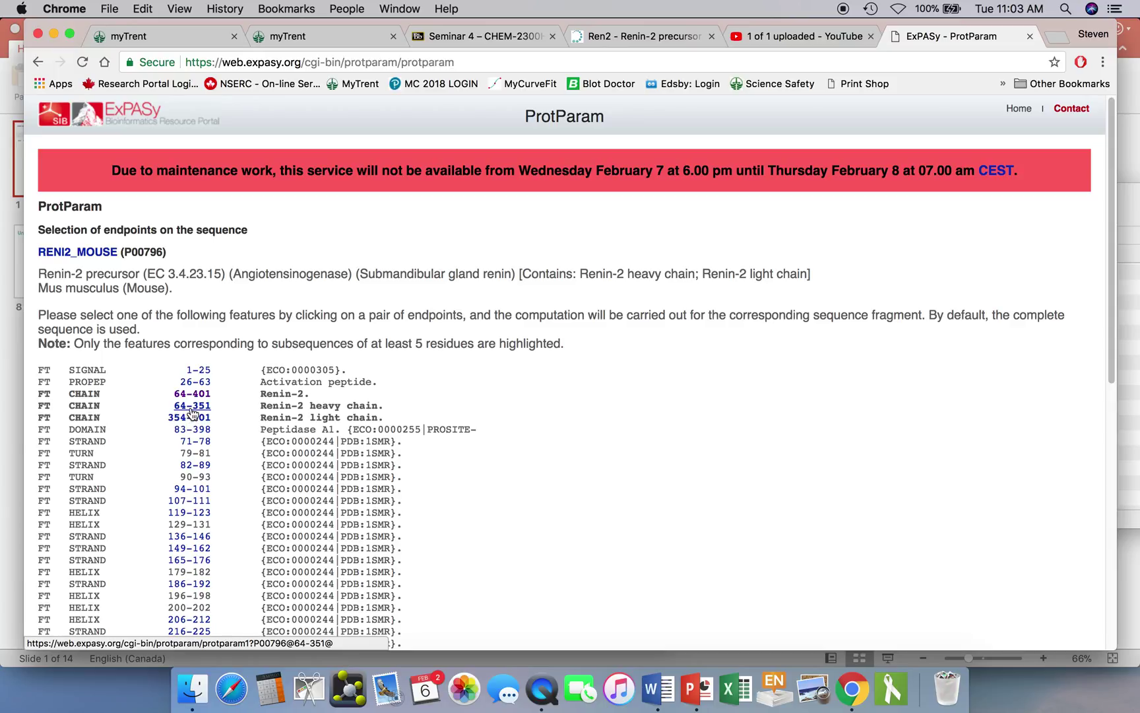
pyautogui.click(191, 408)
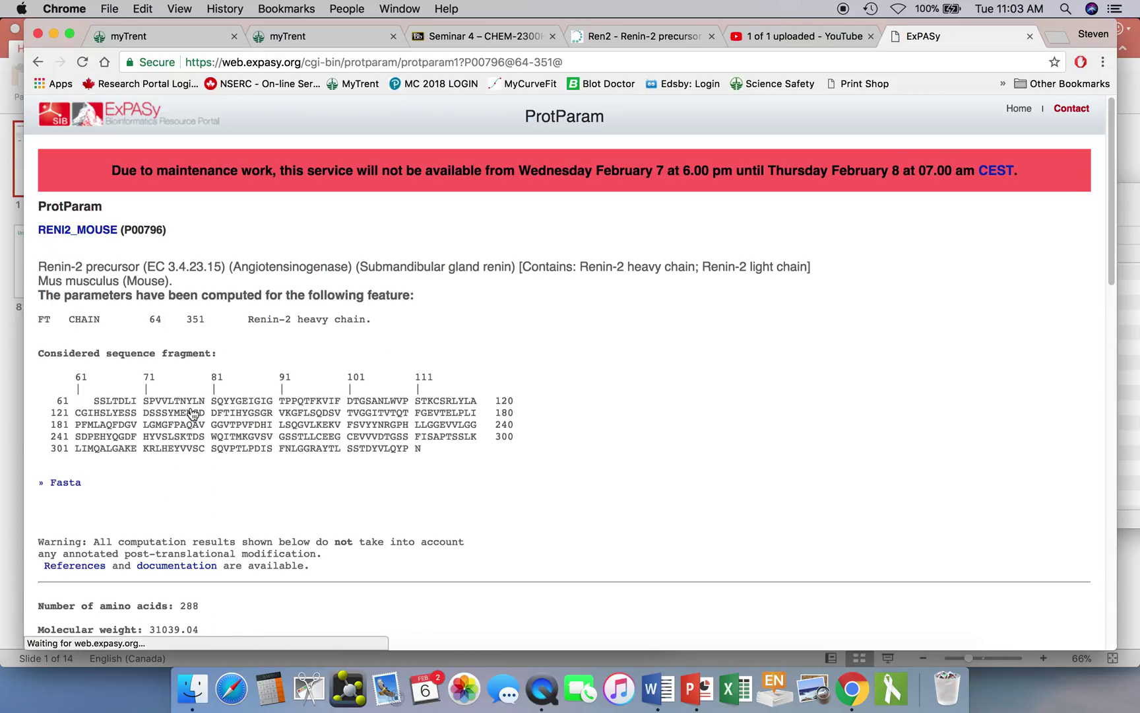
pyautogui.scroll(-3, 421, 313)
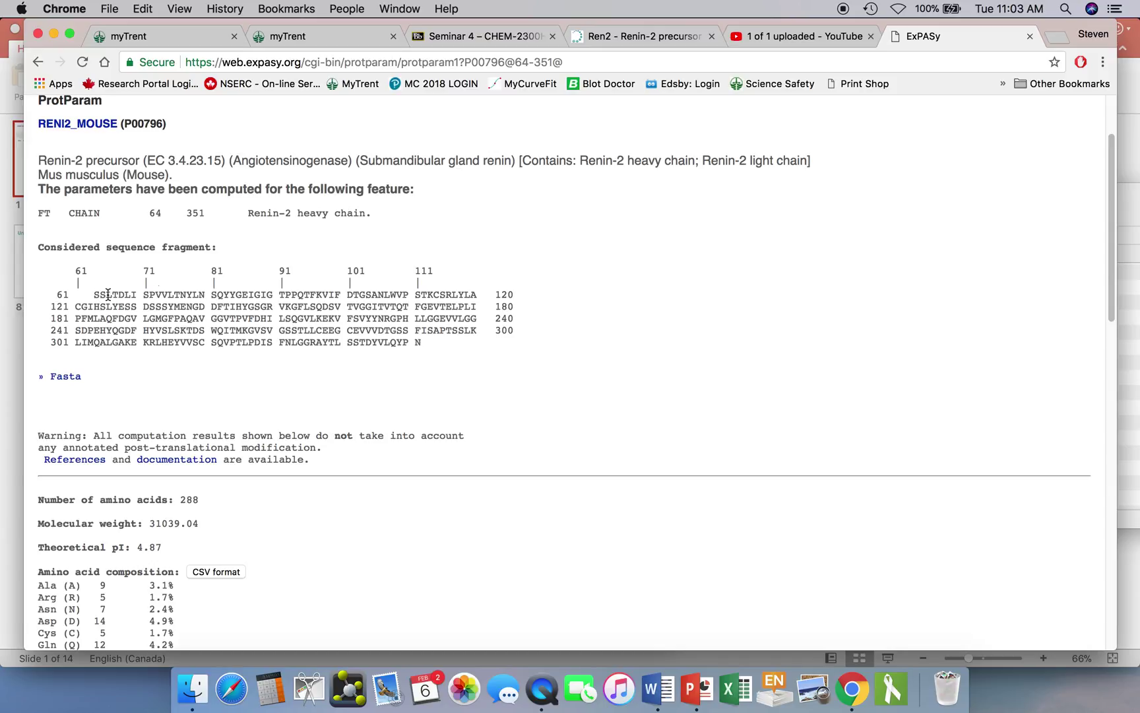
pyautogui.scroll(-8, 422, 346)
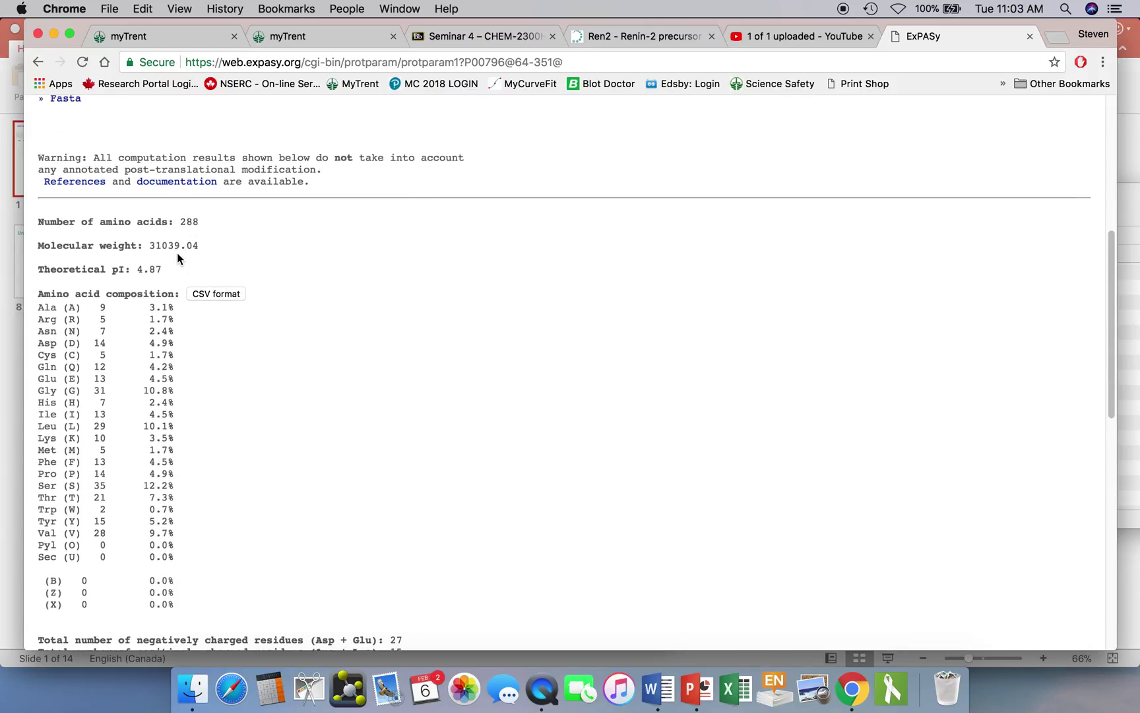
pyautogui.scroll(-7, 177, 257)
pyautogui.scroll(4, 178, 257)
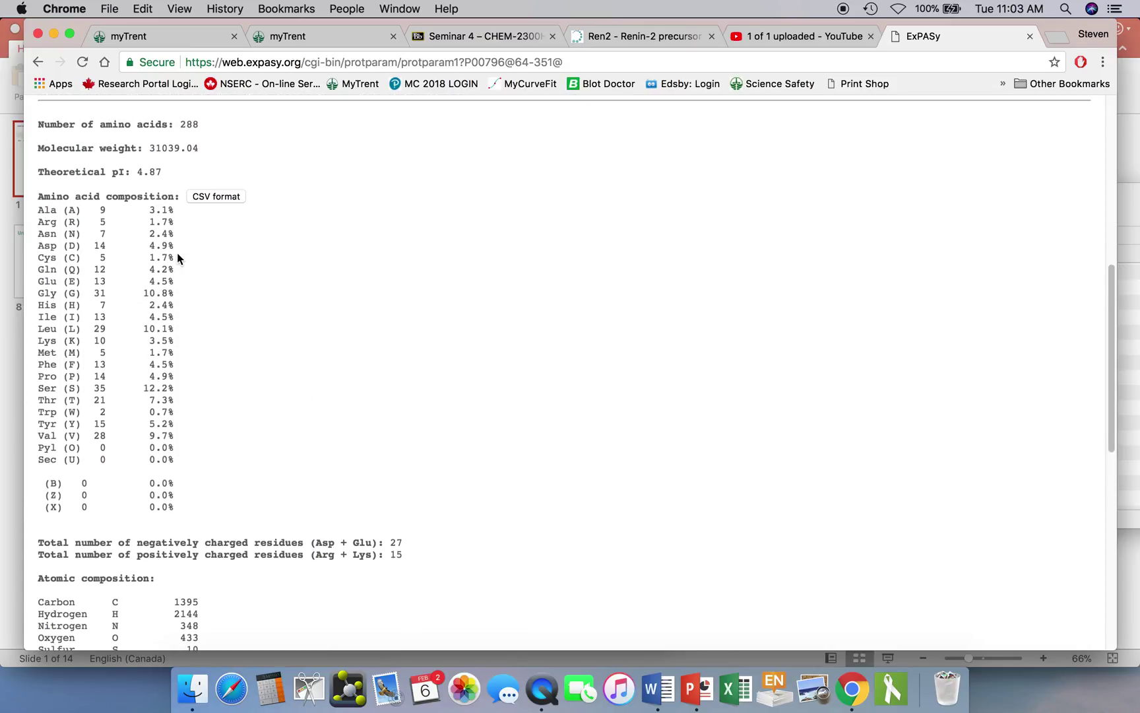
pyautogui.scroll(1, 178, 258)
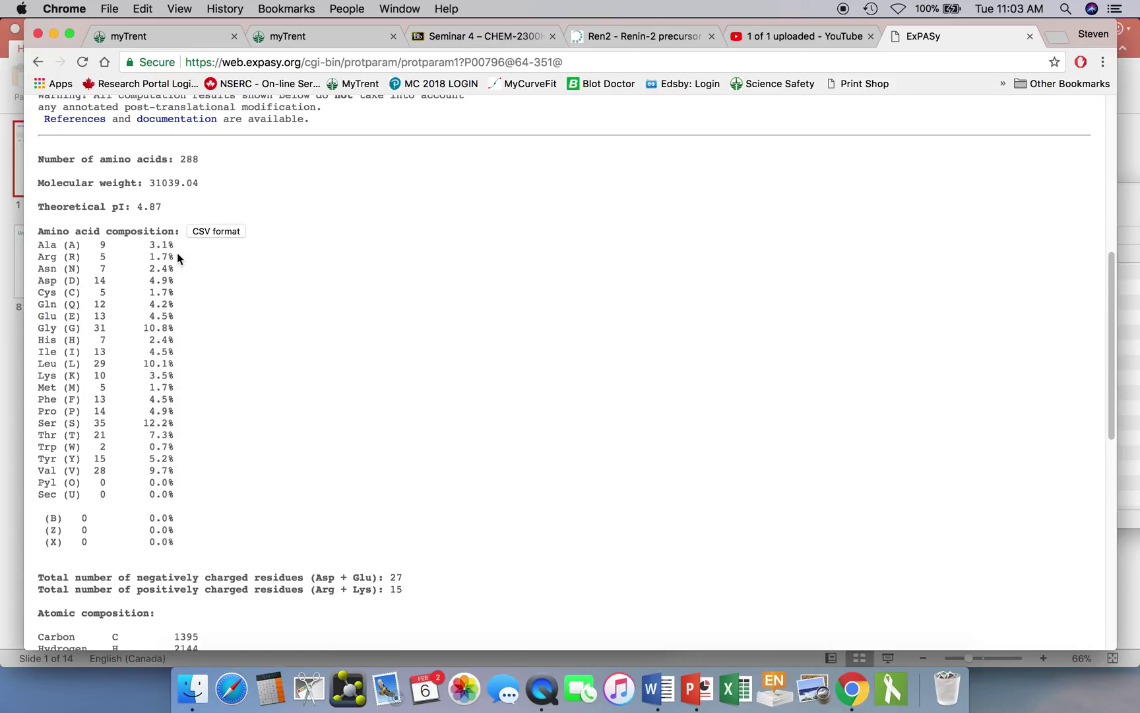
pyautogui.scroll(10, 178, 258)
pyautogui.click(38, 62)
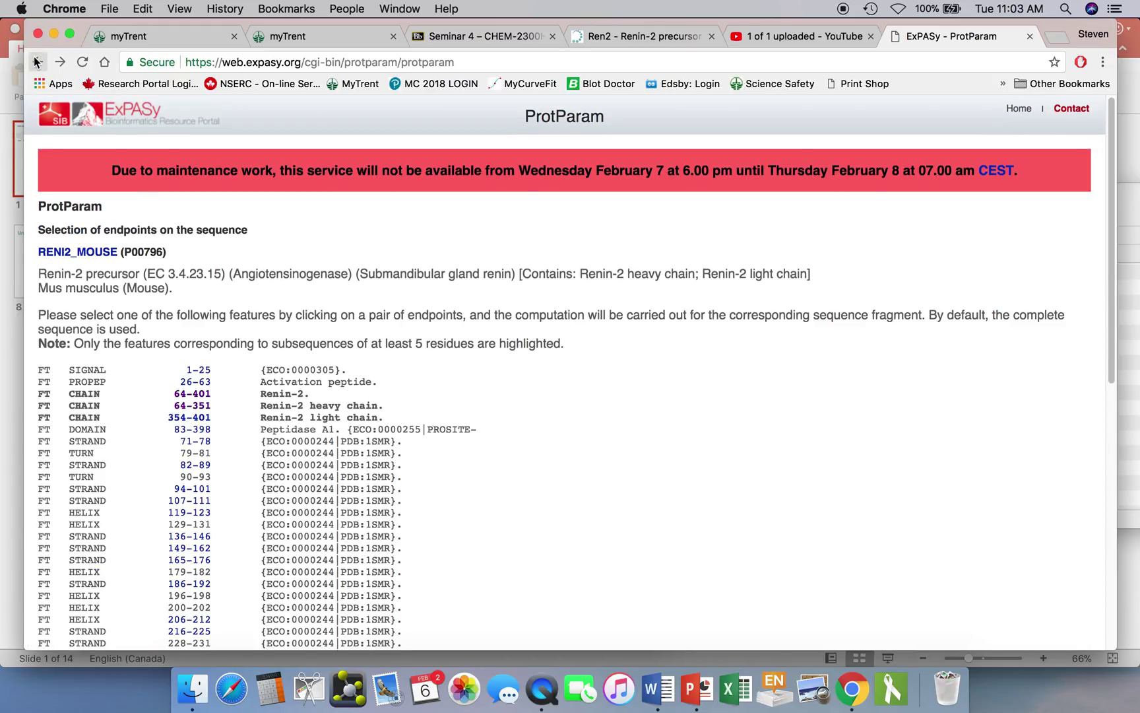
# Compute parameters for Renin-2 light chain 354–401: 48 residues, MW 5457.36, pI 9.19
pyautogui.click(189, 418)
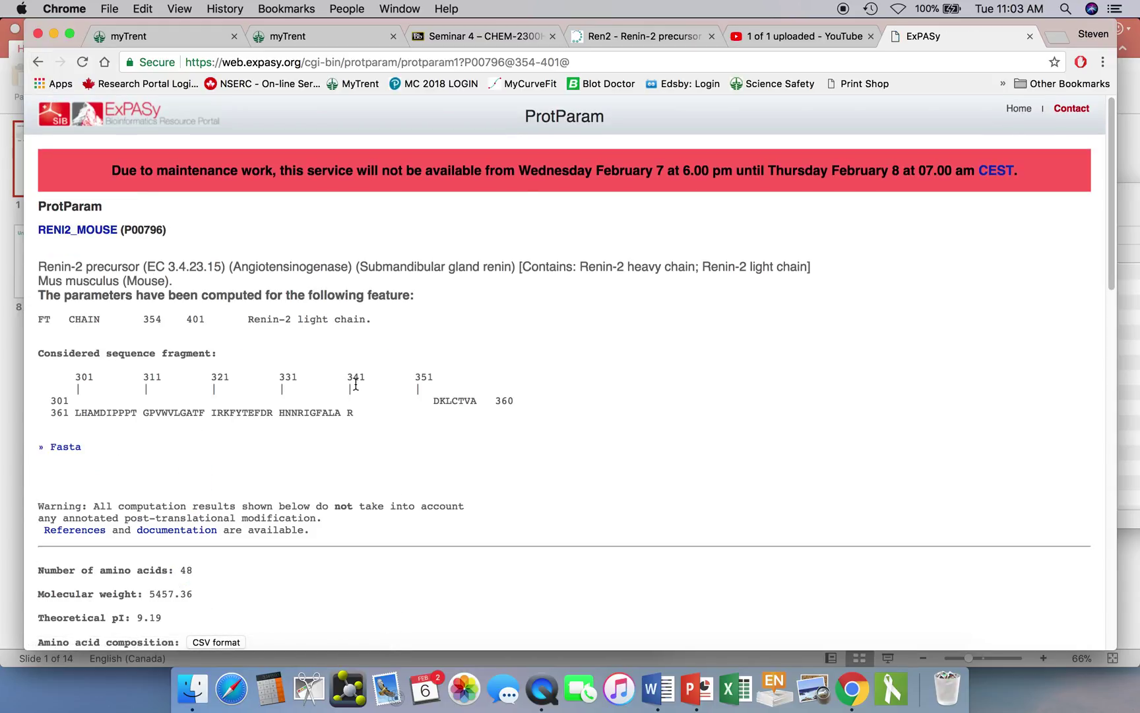
pyautogui.scroll(-5, 356, 384)
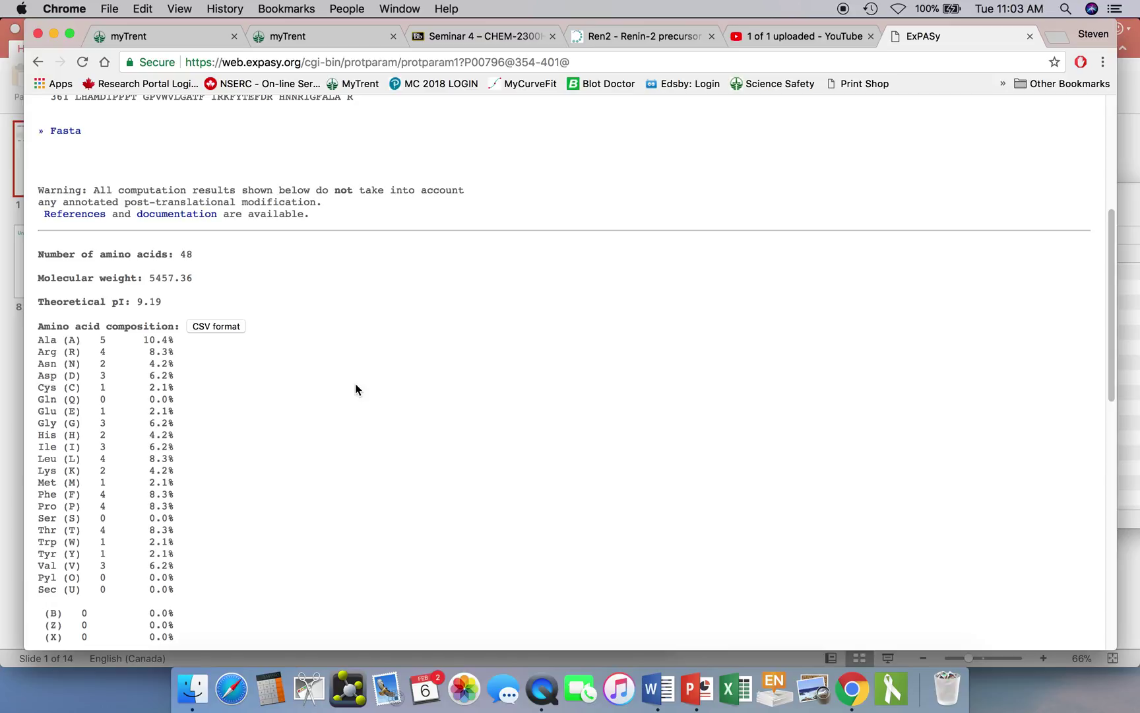
pyautogui.scroll(5, 355, 386)
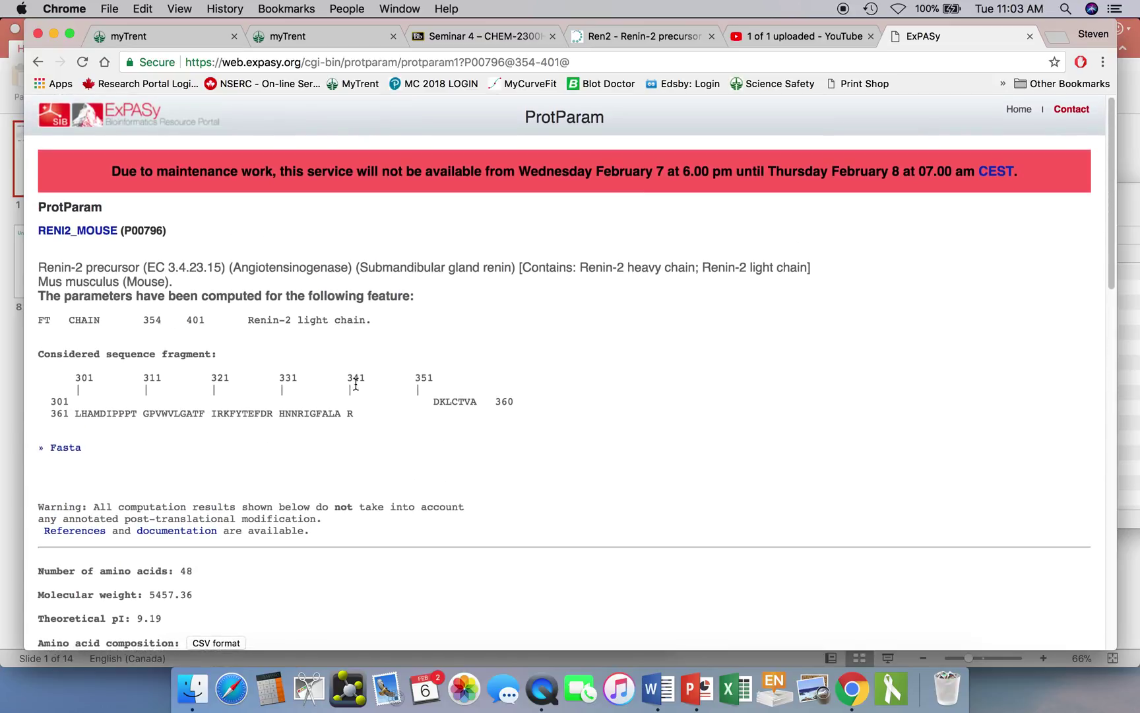